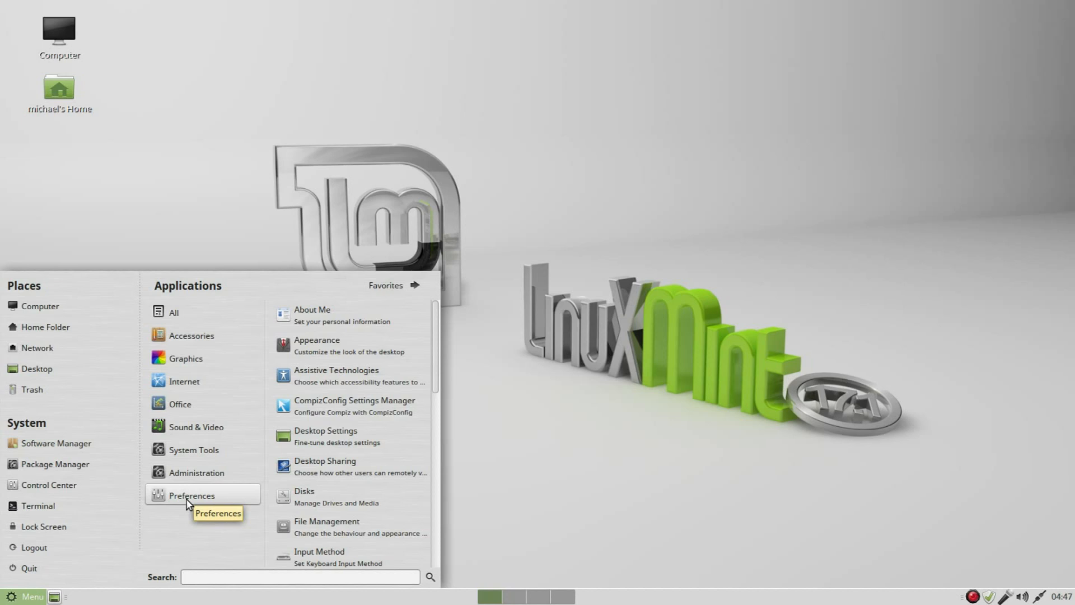
Step: Open the Windows preferences and turn off the software compositing window manager
{"action": "left_click_drag", "start_coordinate": [436, 371], "coordinate": [442, 563]}
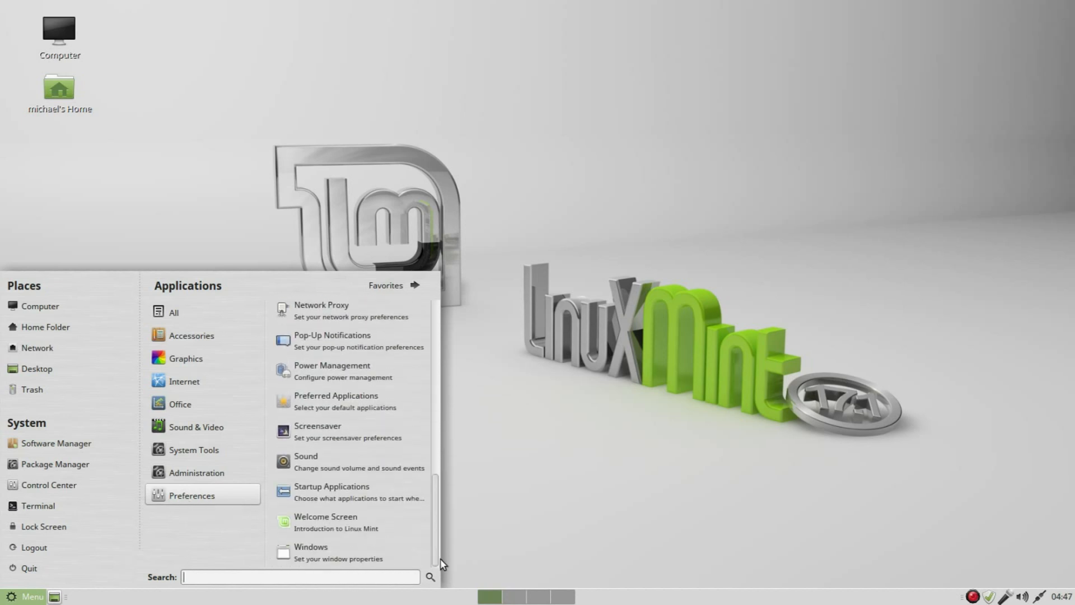
{"action": "left_click", "coordinate": [360, 552]}
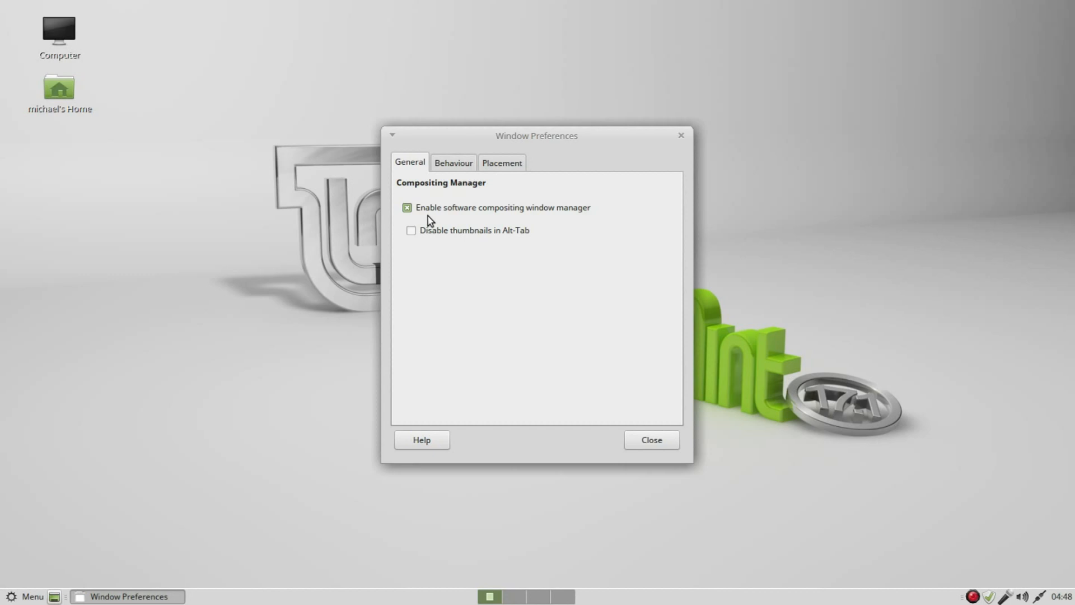
{"action": "left_click", "coordinate": [407, 209]}
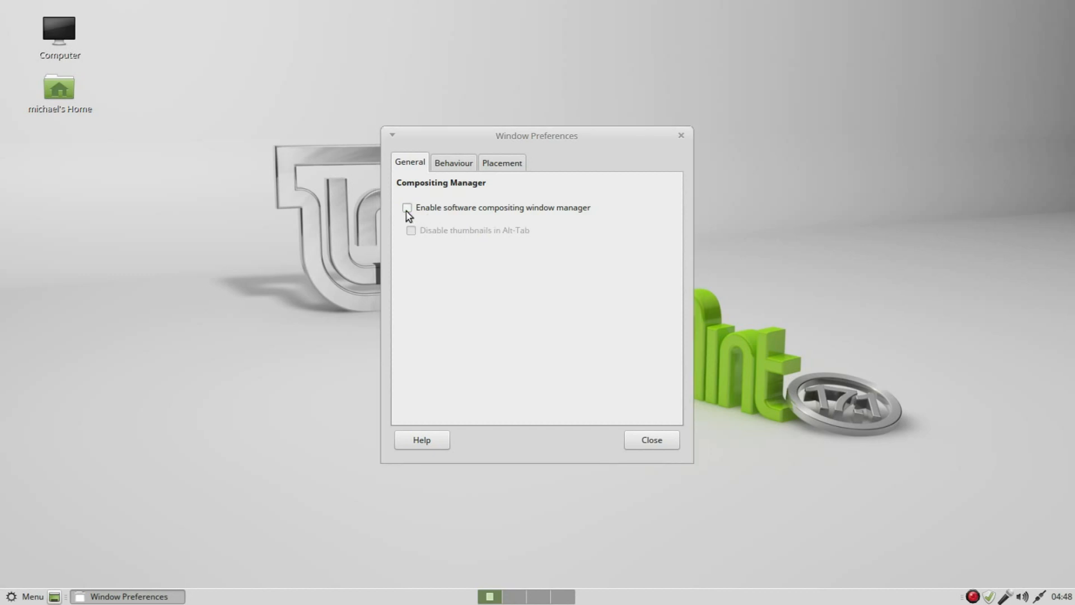
{"action": "left_click", "coordinate": [407, 209]}
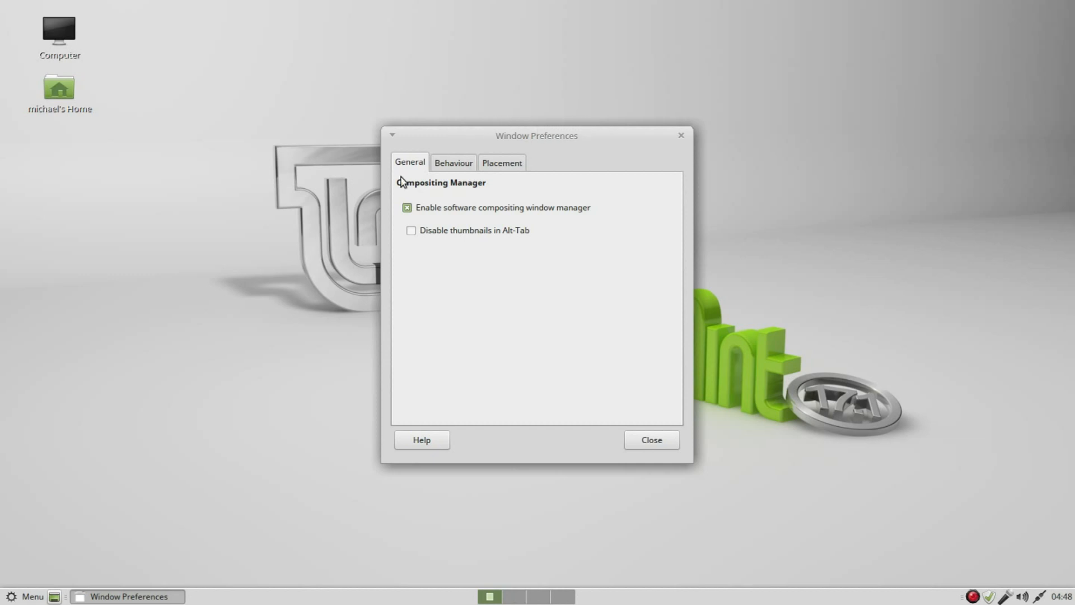
{"action": "left_click", "coordinate": [410, 208]}
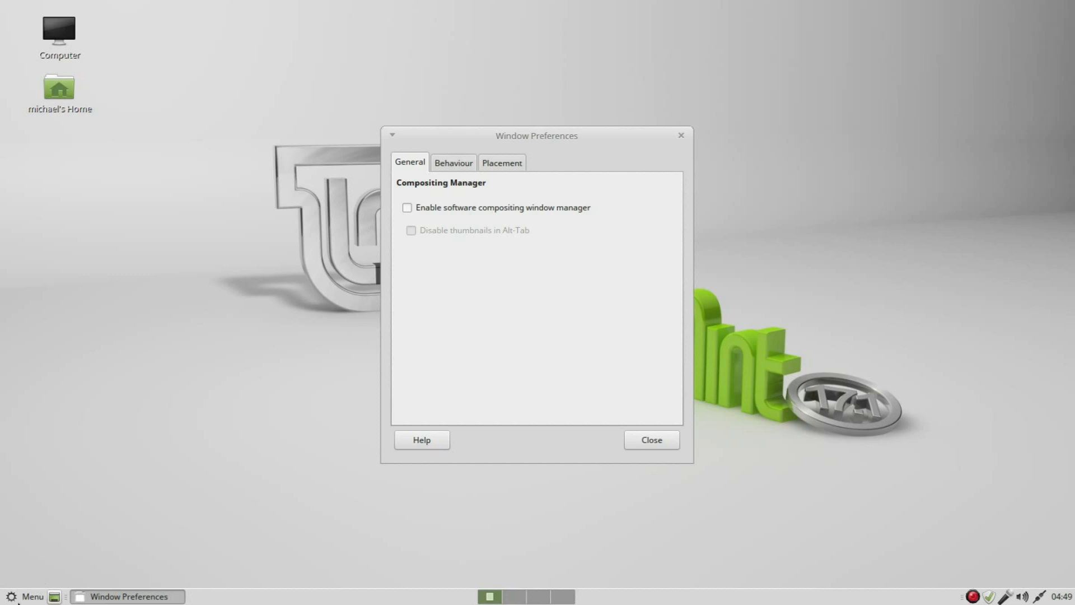
Step: Launch Calculator from the accessories and LibreOffice Writer from the office applications
{"action": "left_click", "coordinate": [18, 597]}
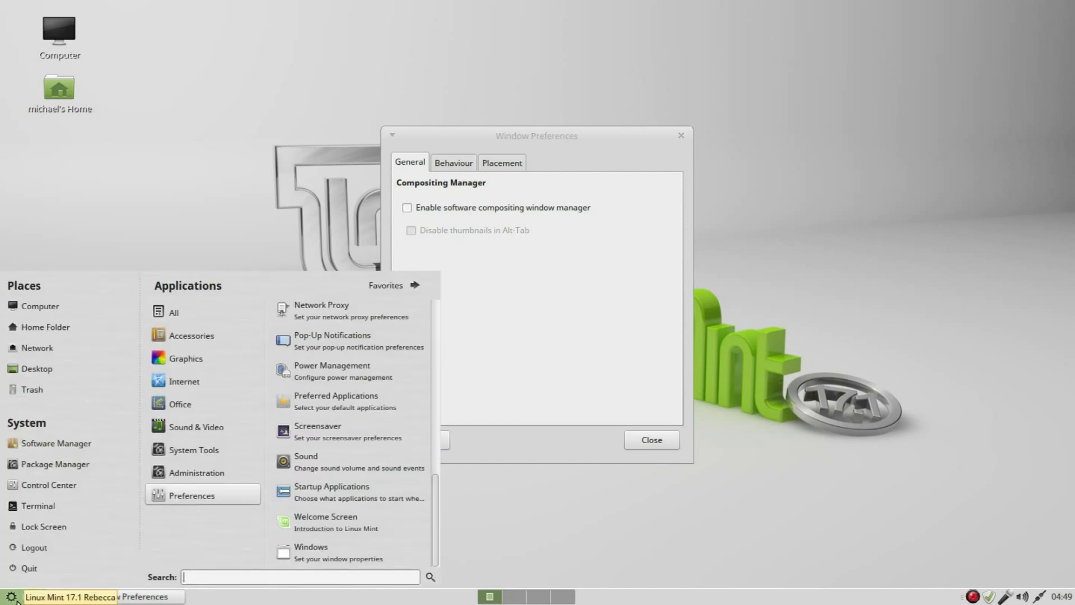
{"action": "mouse_move", "coordinate": [178, 335]}
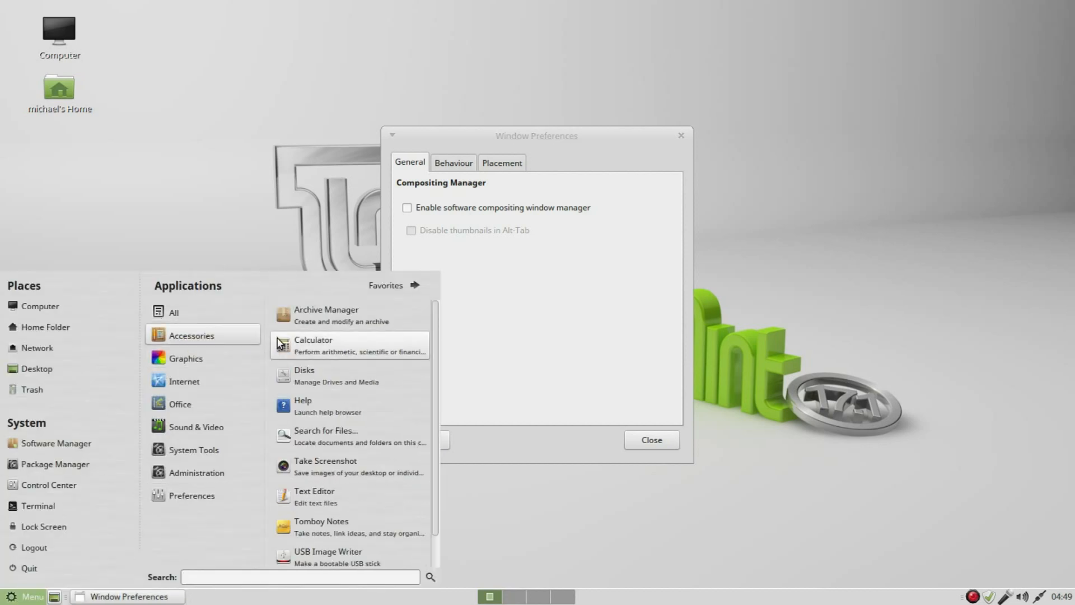
{"action": "left_click", "coordinate": [324, 351]}
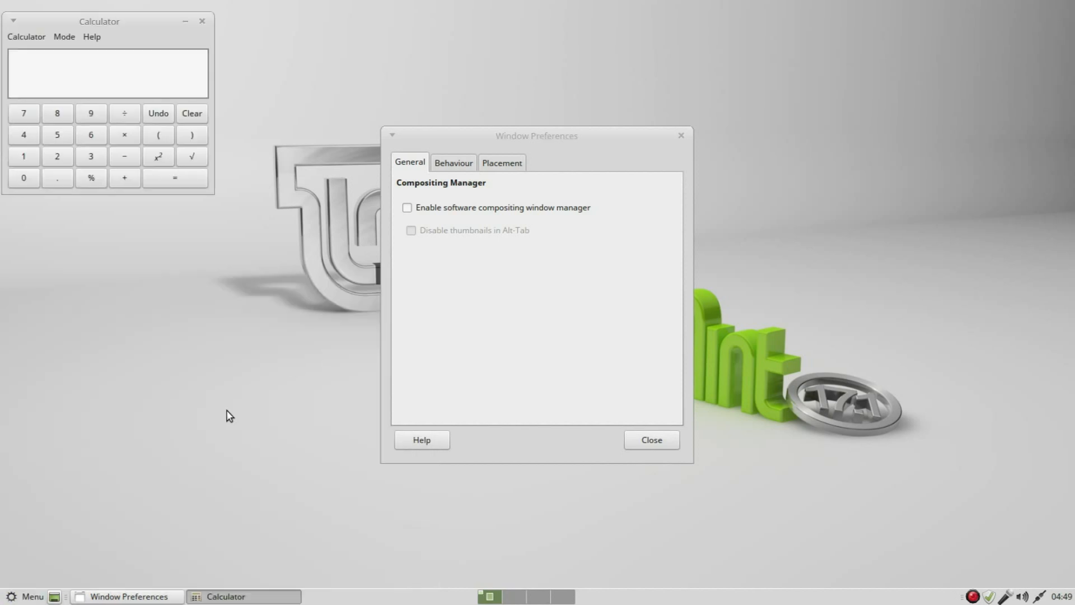
{"action": "left_click", "coordinate": [20, 598]}
{"action": "mouse_move", "coordinate": [175, 405]}
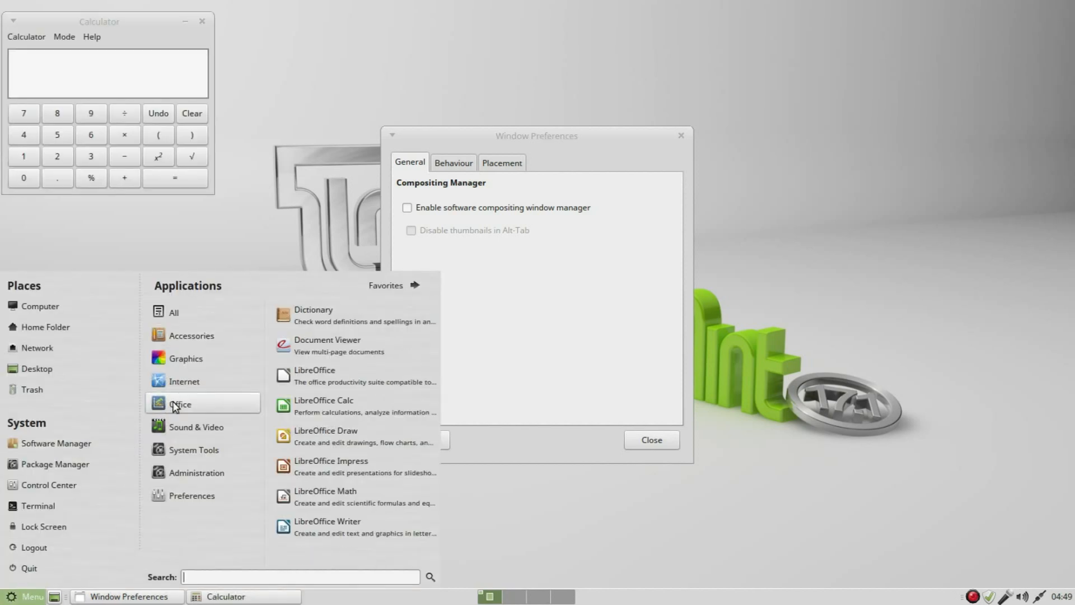
{"action": "left_click", "coordinate": [351, 534]}
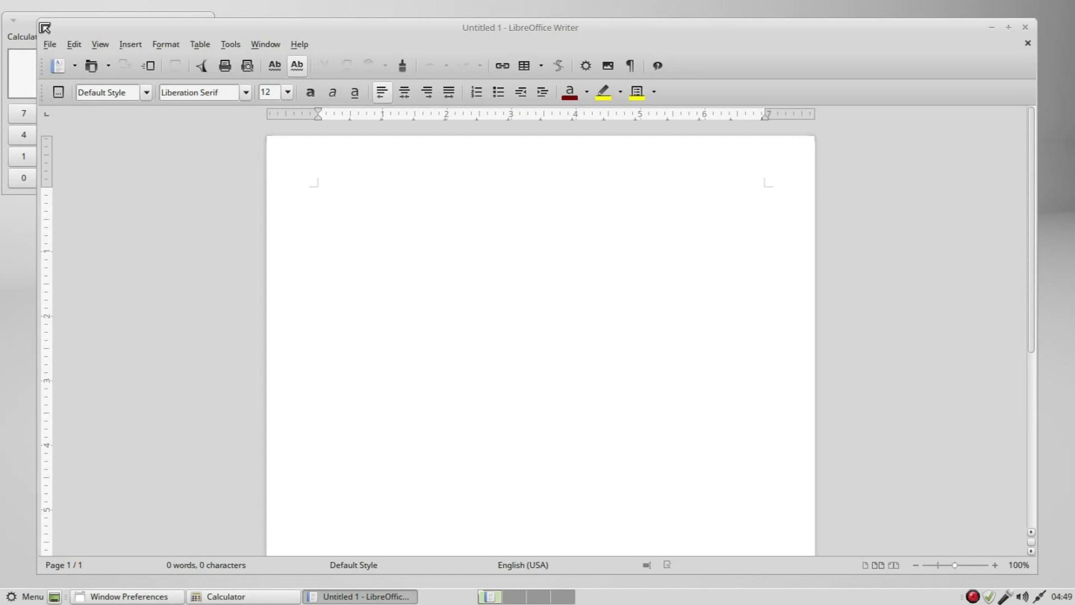
Step: Shrink the Writer window and reposition it and Window Preferences so all three windows are visible
{"action": "left_click_drag", "start_coordinate": [40, 20], "coordinate": [275, 292]}
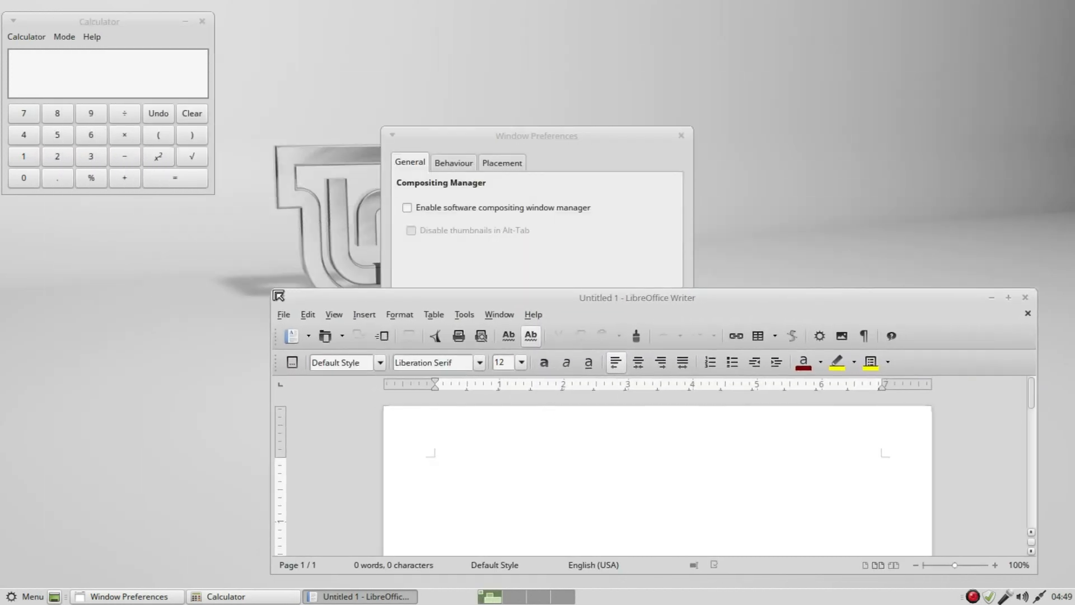
{"action": "left_click_drag", "start_coordinate": [516, 297], "coordinate": [540, 263]}
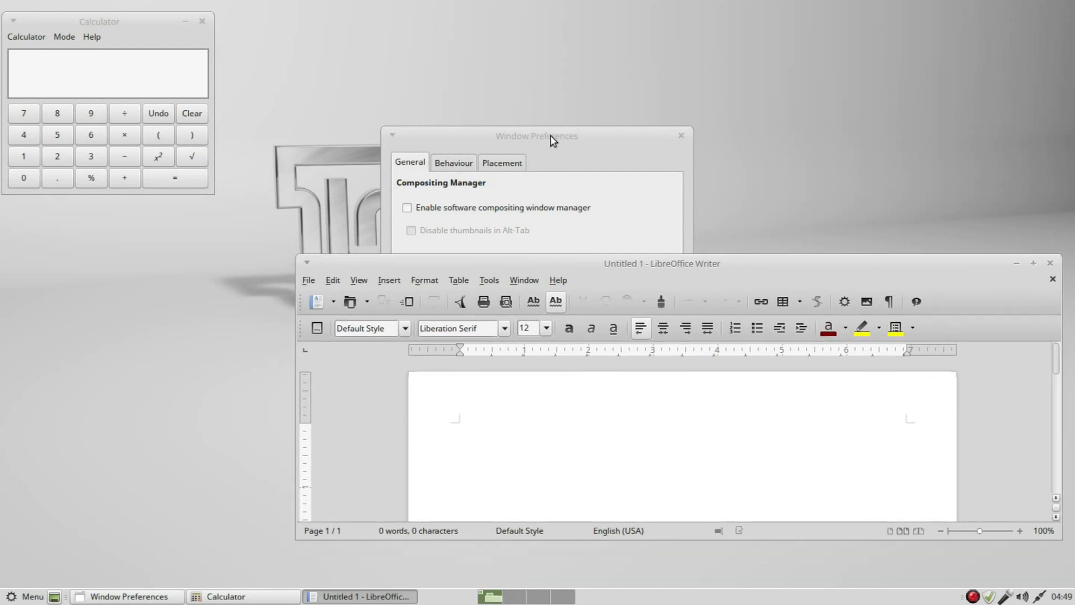
{"action": "left_click_drag", "start_coordinate": [551, 135], "coordinate": [443, 109]}
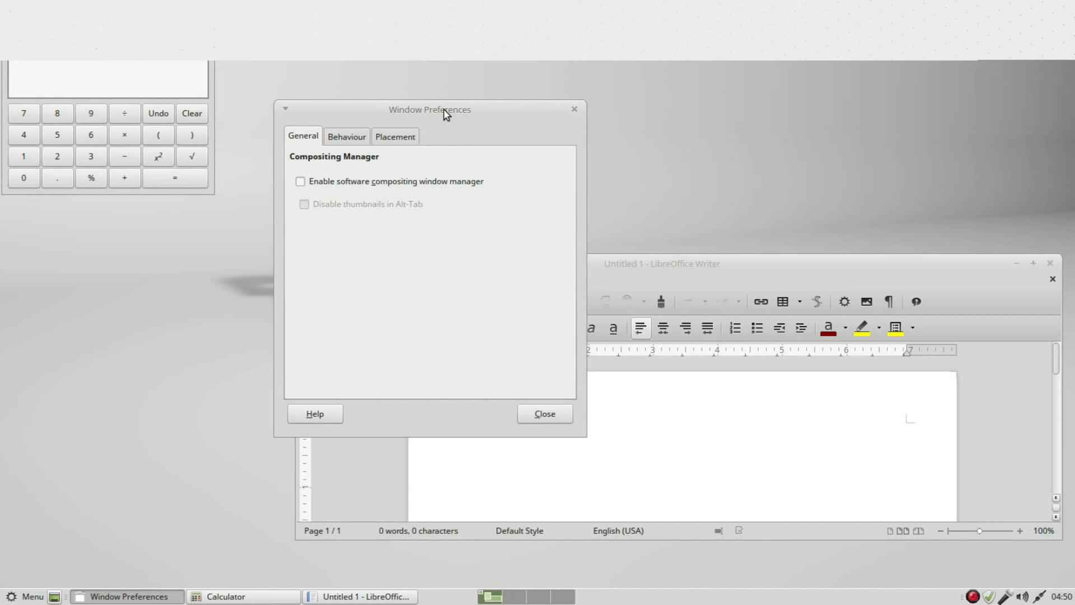
Step: Cycle through the open windows in the window switcher with compositing turned off
{"action": "key", "text": "alt+Tab"}
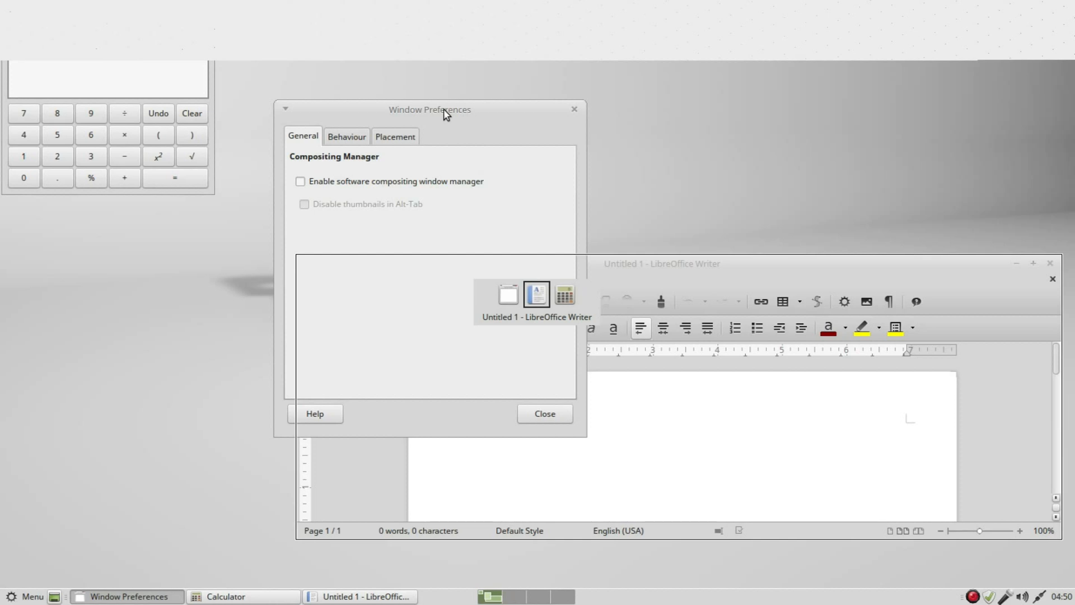
{"action": "key", "text": "alt+Tab"}
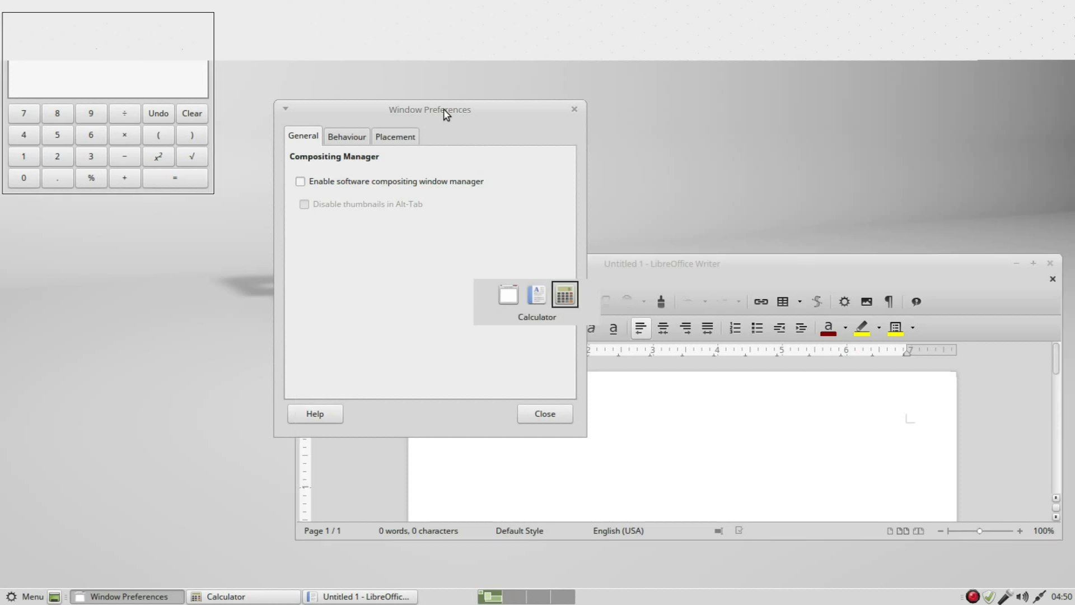
{"action": "key", "text": "alt+Tab"}
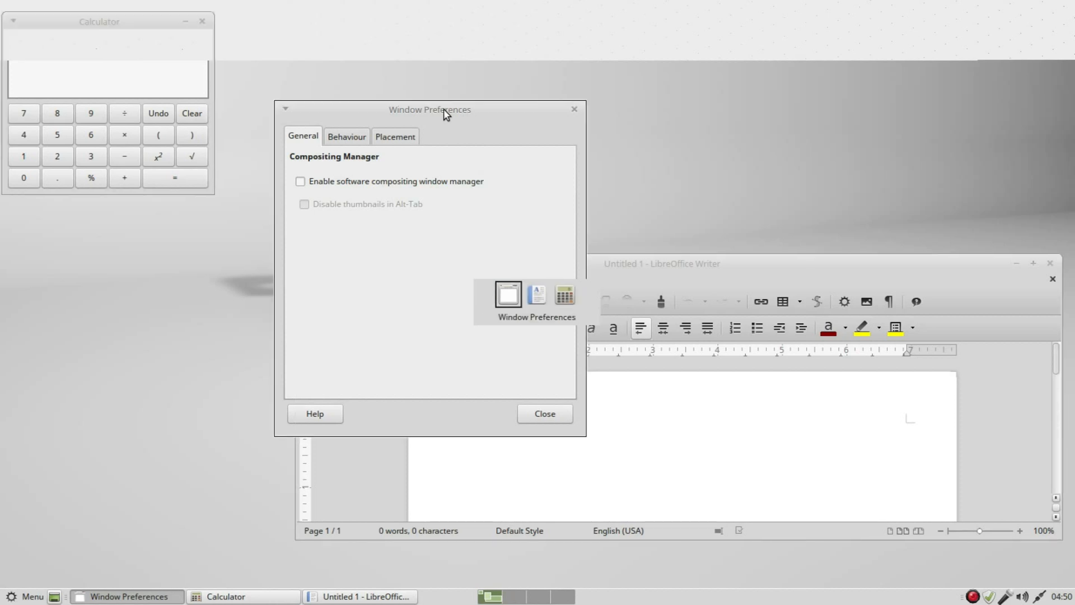
{"action": "key", "text": "alt+Tab"}
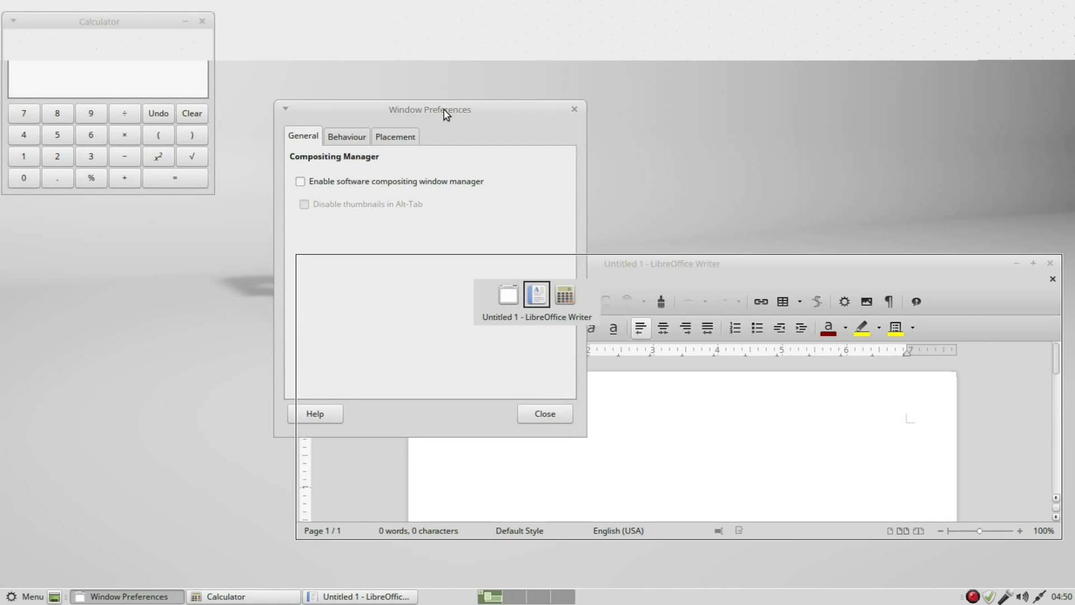
{"action": "key", "text": "alt+Tab"}
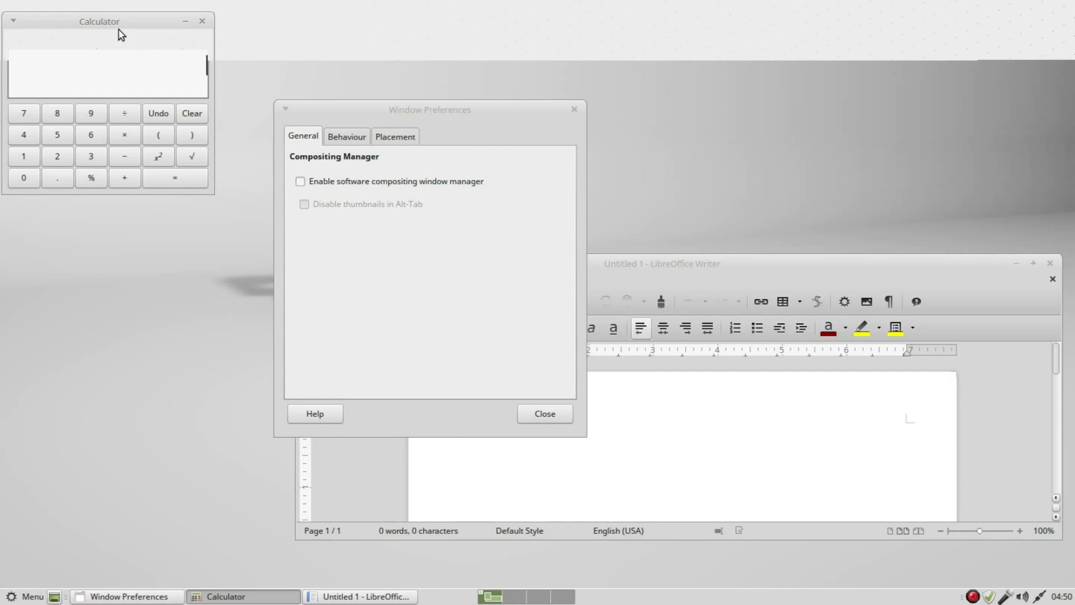
Step: Enable the software compositing window manager in Window Preferences and cycle through the thumbnails in the window switcher
{"action": "left_click", "coordinate": [465, 116]}
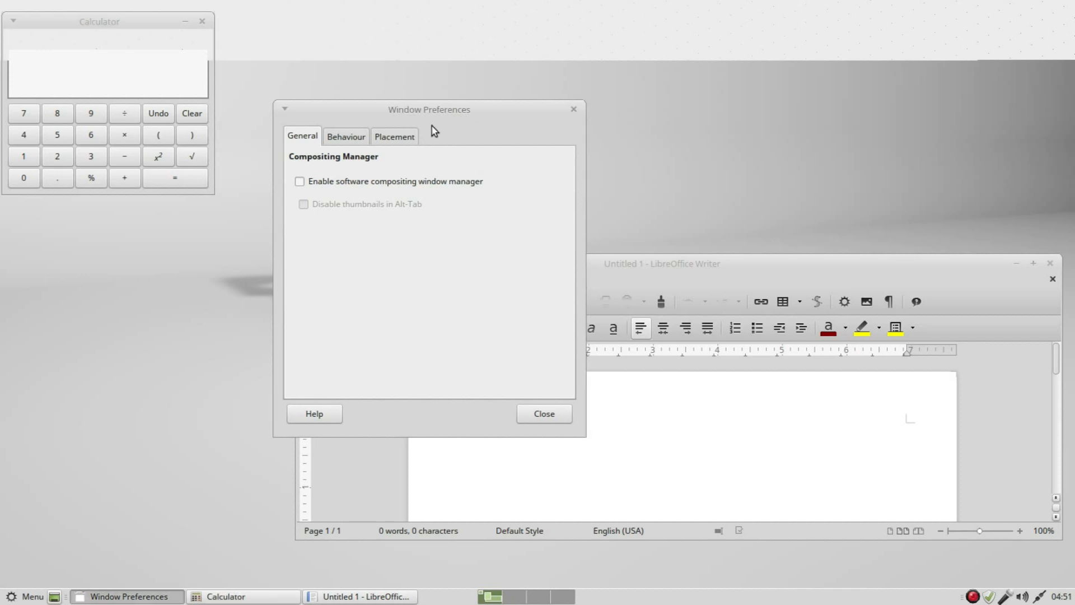
{"action": "left_click", "coordinate": [299, 182]}
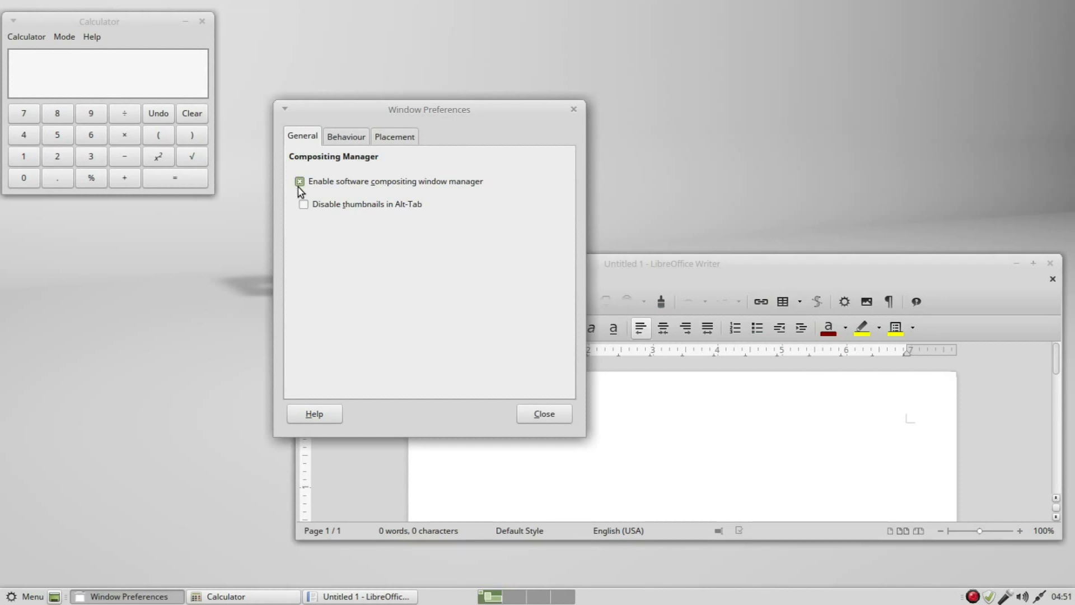
{"action": "key", "text": "alt+Tab"}
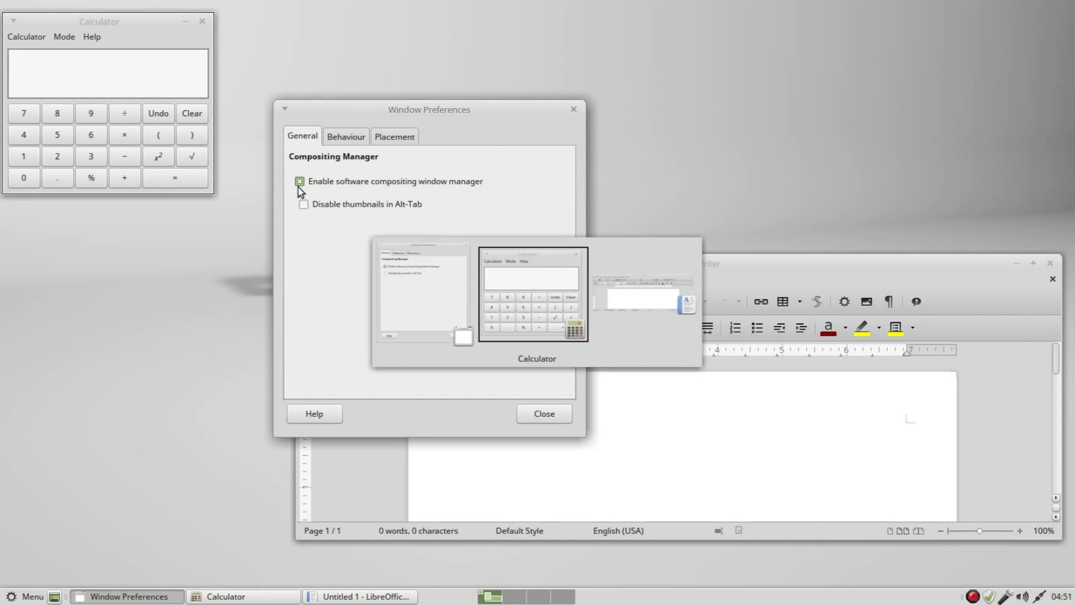
{"action": "key", "text": "alt+Tab"}
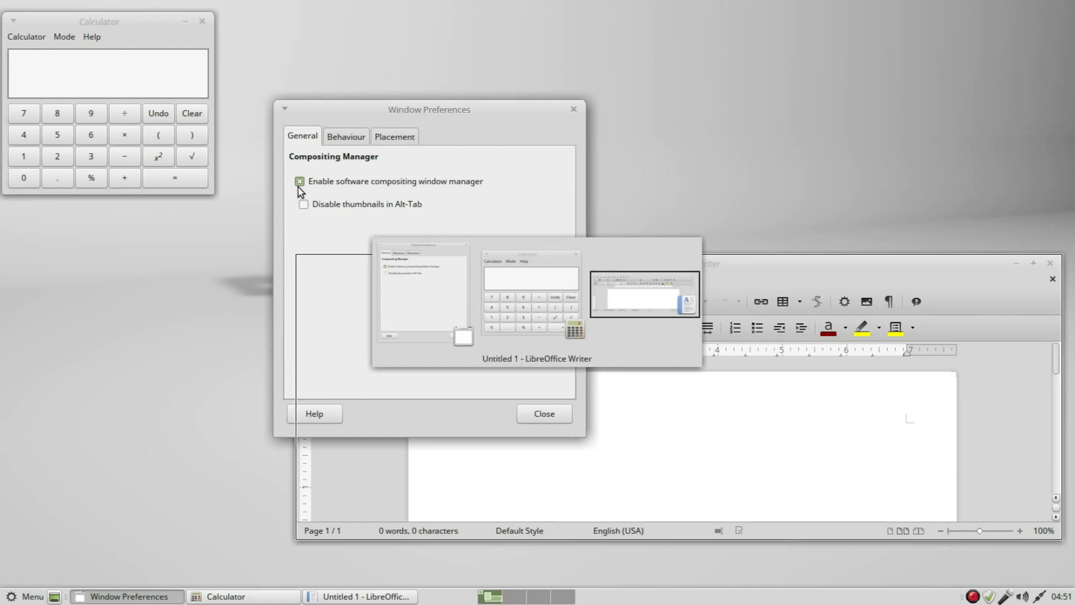
{"action": "key", "text": "alt+Tab"}
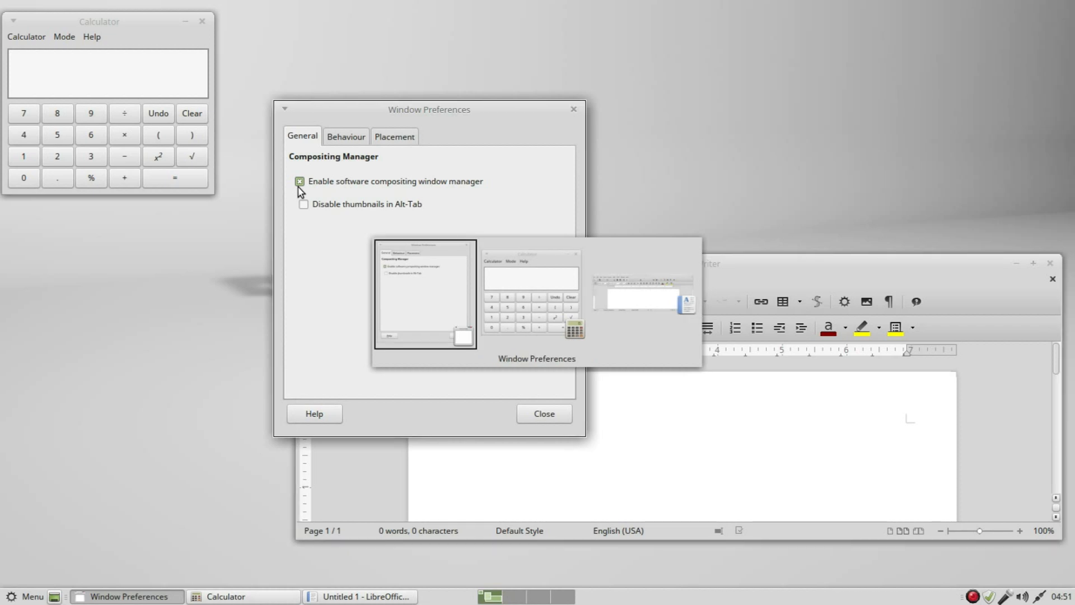
Step: Enter 9876 in Calculator, check its thumbnail in the window switcher and return to Window Preferences
{"action": "left_click", "coordinate": [93, 116]}
{"action": "left_click", "coordinate": [61, 119]}
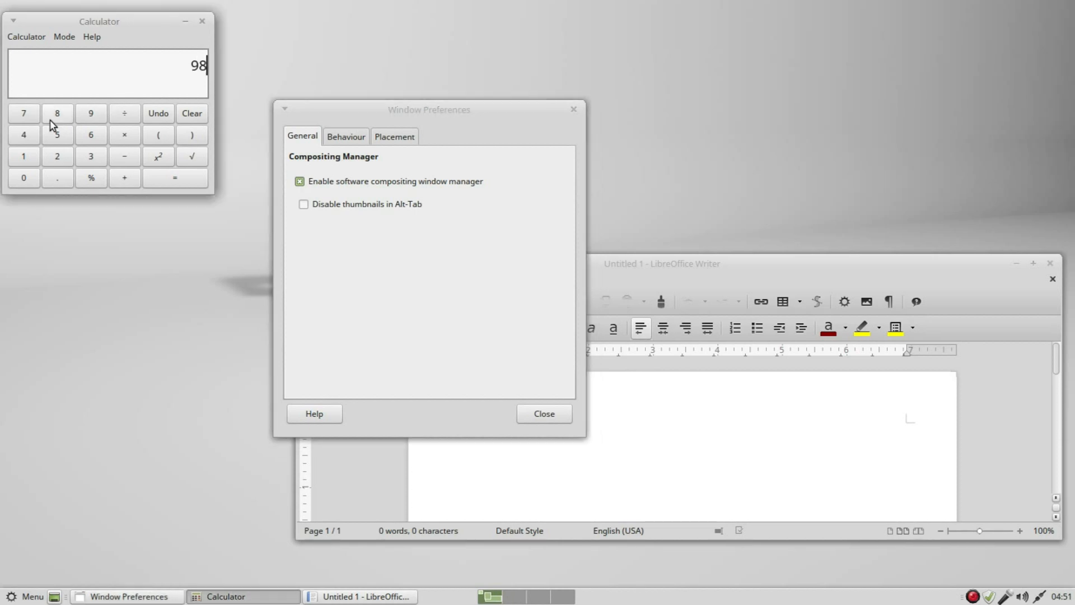
{"action": "left_click", "coordinate": [26, 120]}
{"action": "left_click", "coordinate": [90, 137]}
{"action": "key", "text": "alt+Tab"}
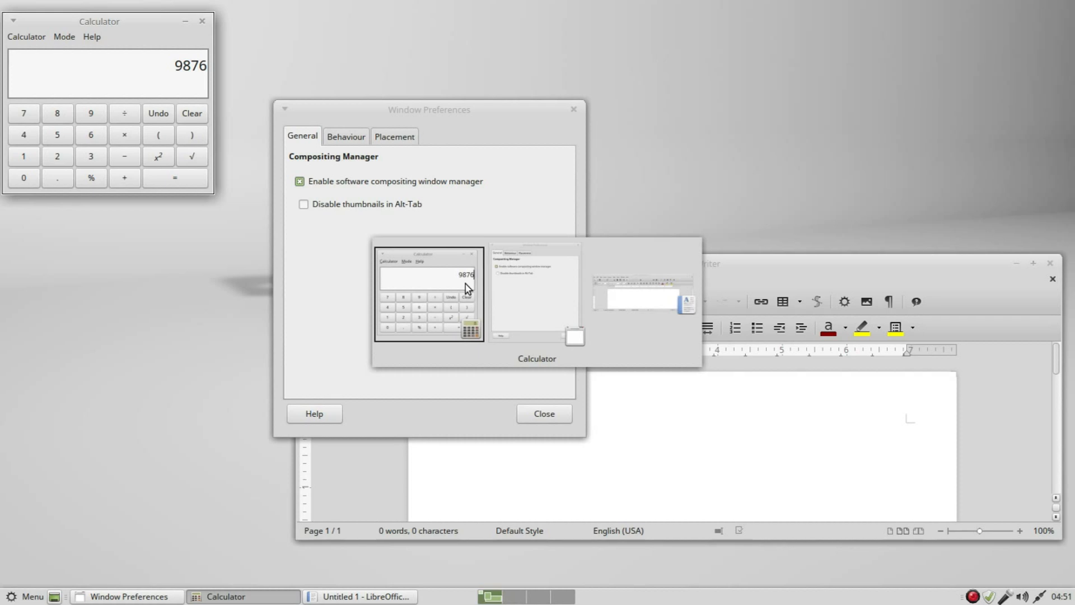
{"action": "key", "text": "alt+Tab"}
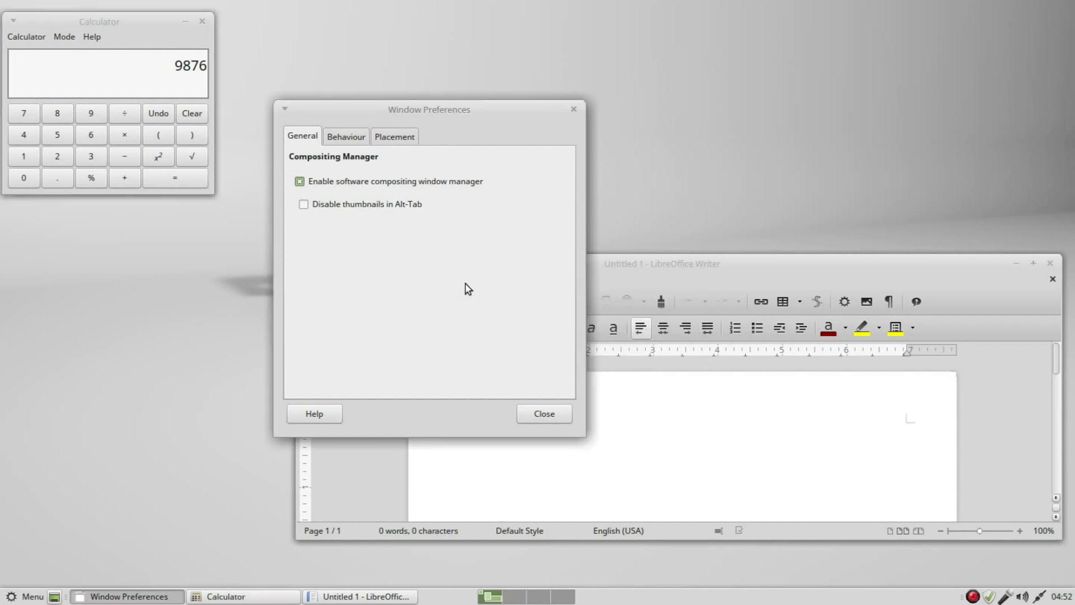
Step: Try disabling thumbnails in Alt-Tab, cycle through the open windows, and turn the option back off
{"action": "left_click", "coordinate": [304, 205]}
{"action": "key", "text": "alt+Tab"}
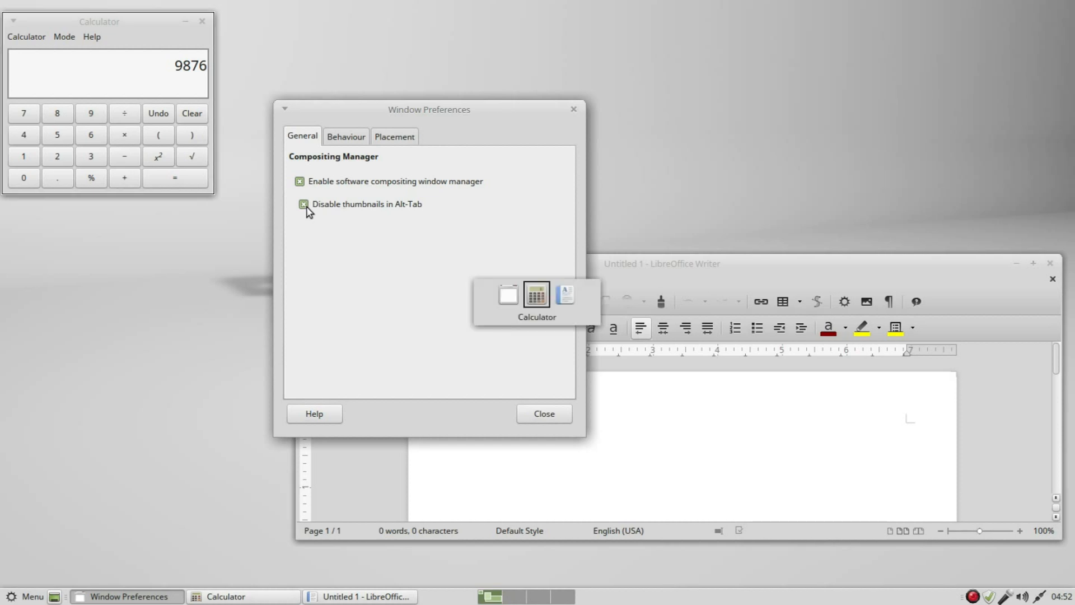
{"action": "key", "text": "alt+Tab"}
{"action": "key", "text": "alt+Tab"}
{"action": "key", "text": "alt+Tab"}
{"action": "key", "text": "alt+Tab"}
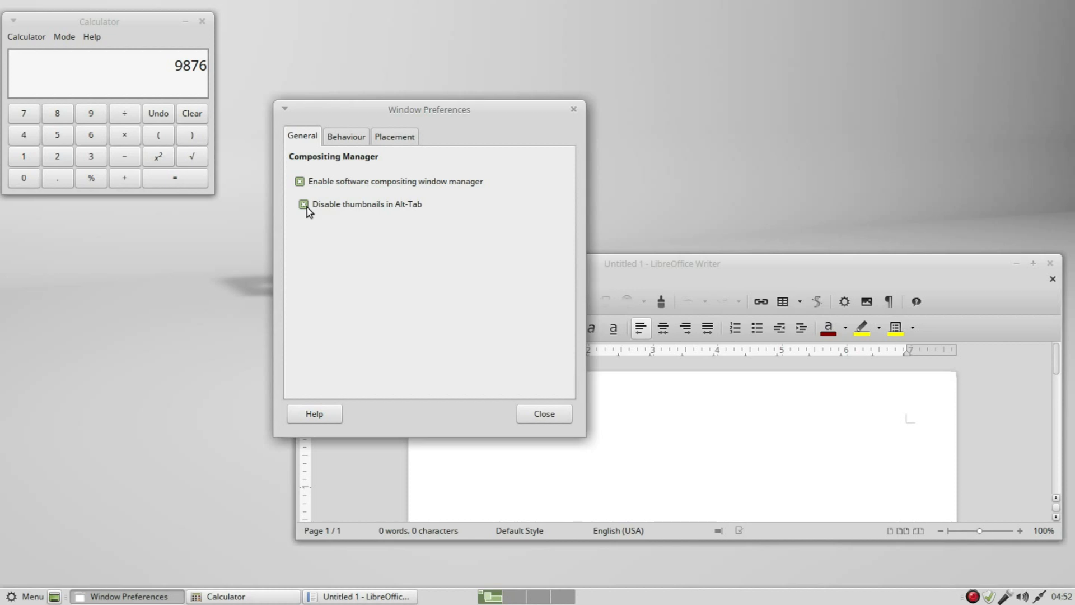
{"action": "left_click", "coordinate": [305, 207]}
Step: Enable selecting windows when the mouse moves over them and reposition Calculator so it overlaps Window Preferences
{"action": "left_click", "coordinate": [341, 139]}
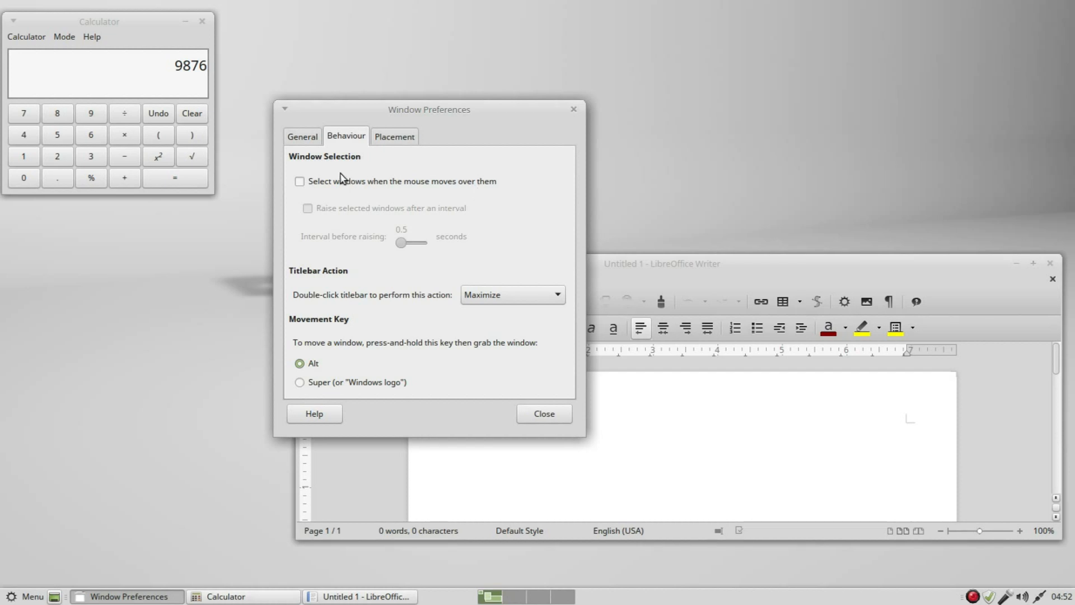
{"action": "left_click", "coordinate": [300, 182]}
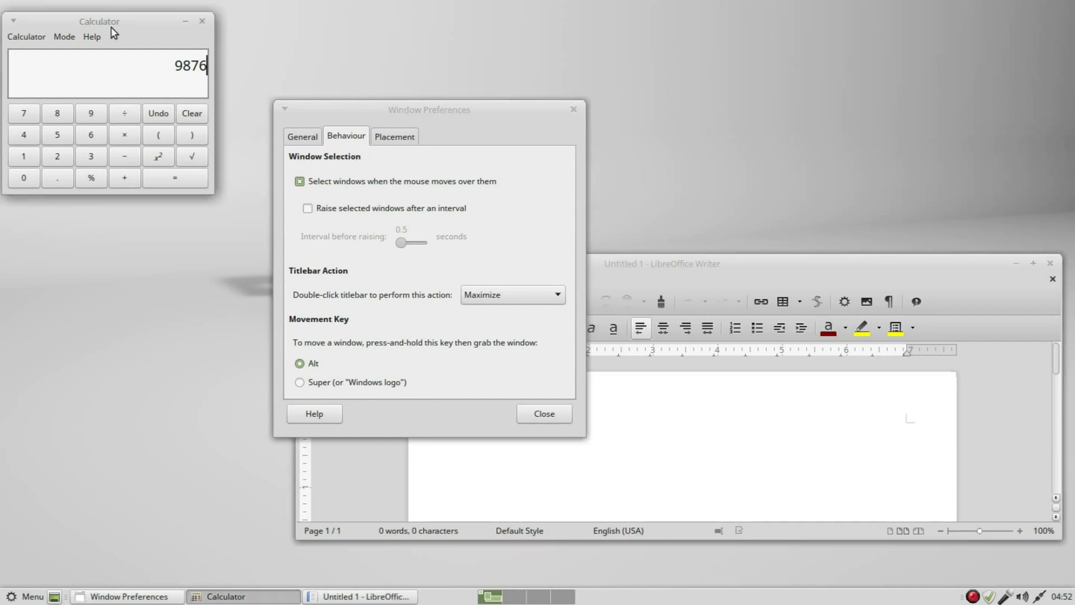
{"action": "left_click_drag", "start_coordinate": [98, 23], "coordinate": [200, 203]}
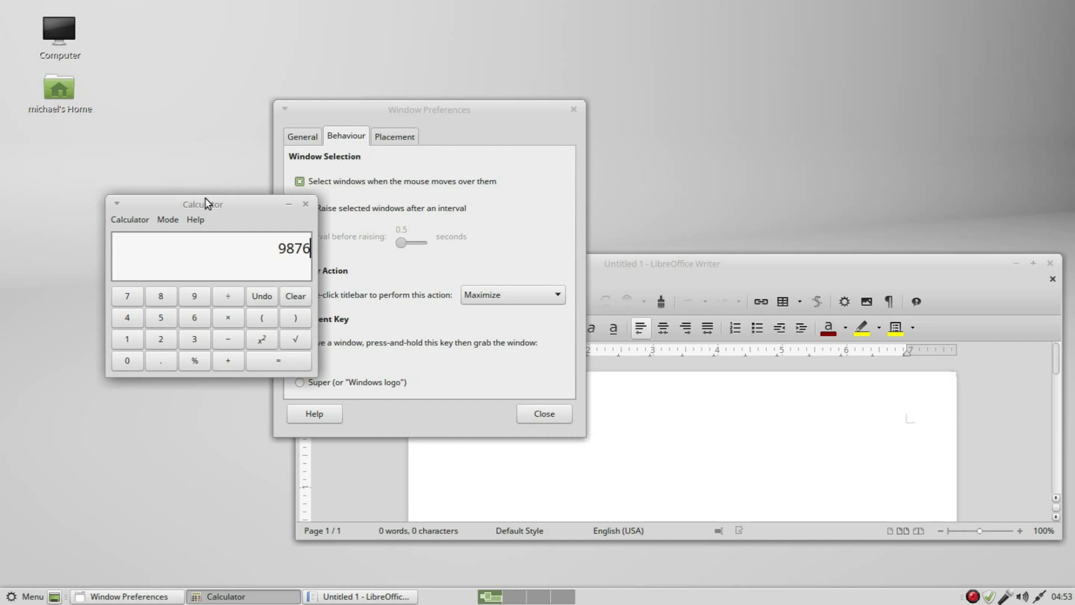
{"action": "left_click_drag", "start_coordinate": [431, 115], "coordinate": [425, 131]}
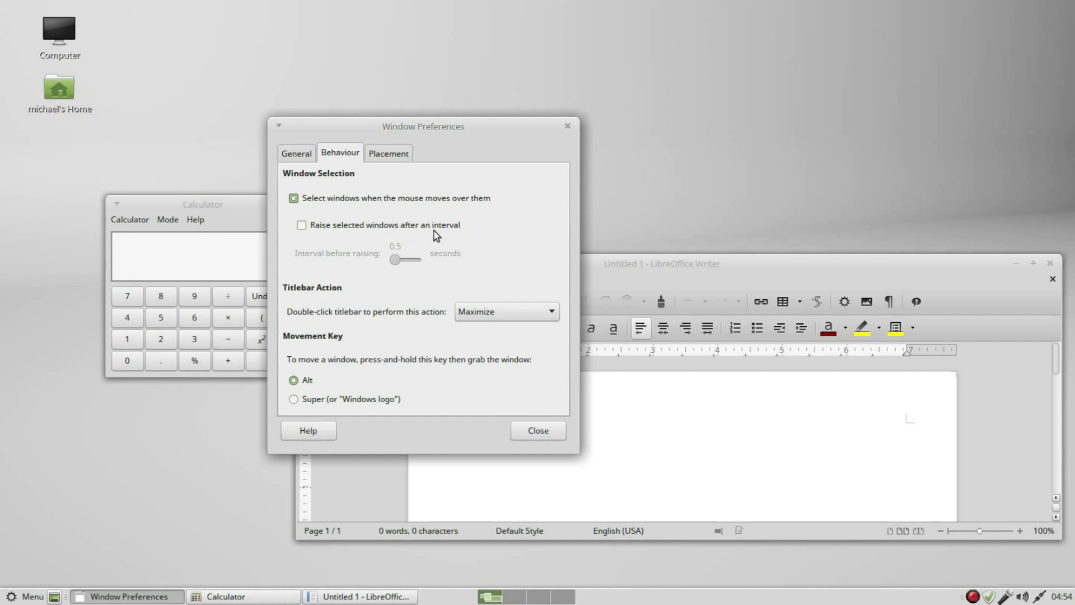
Step: Enable raising selected windows after an interval and test it on the Writer, Calculator and Window Preferences windows
{"action": "left_click", "coordinate": [304, 228]}
{"action": "mouse_move", "coordinate": [639, 276]}
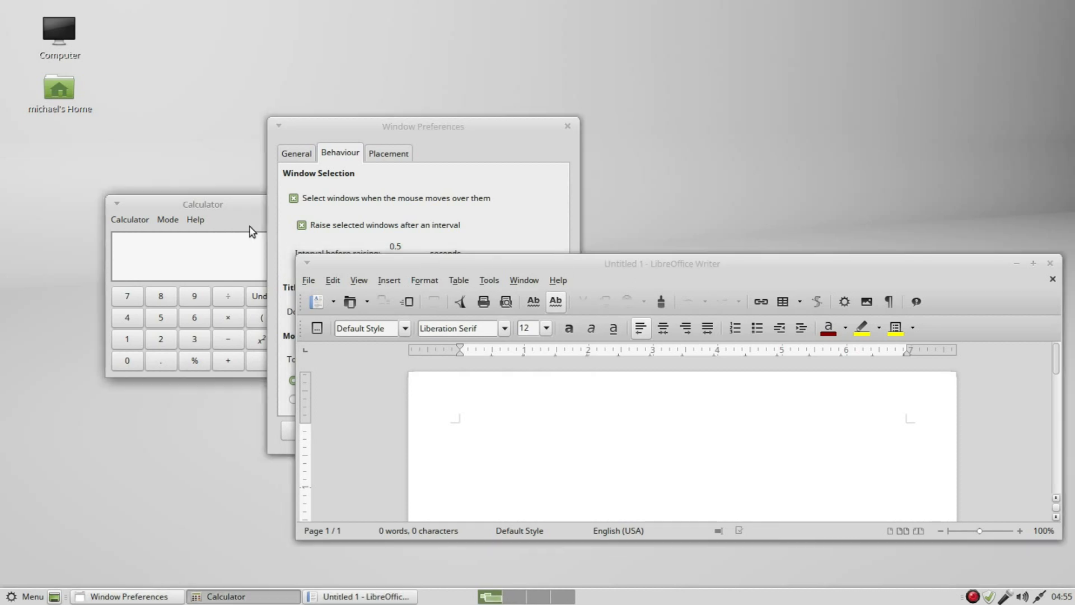
{"action": "mouse_move", "coordinate": [192, 206]}
{"action": "type", "text": "9876"}
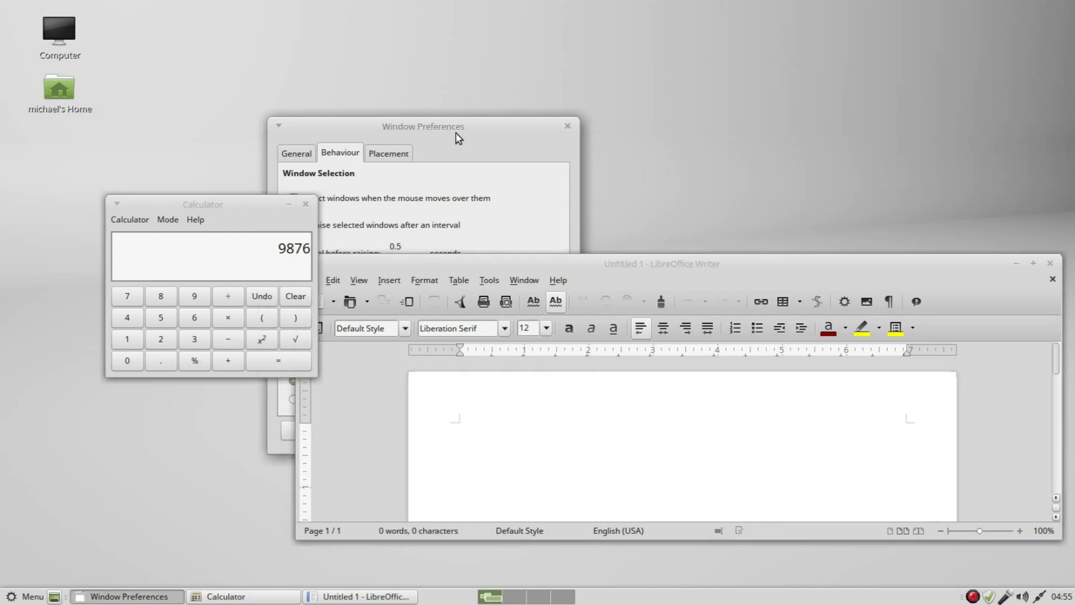
{"action": "mouse_move", "coordinate": [456, 132]}
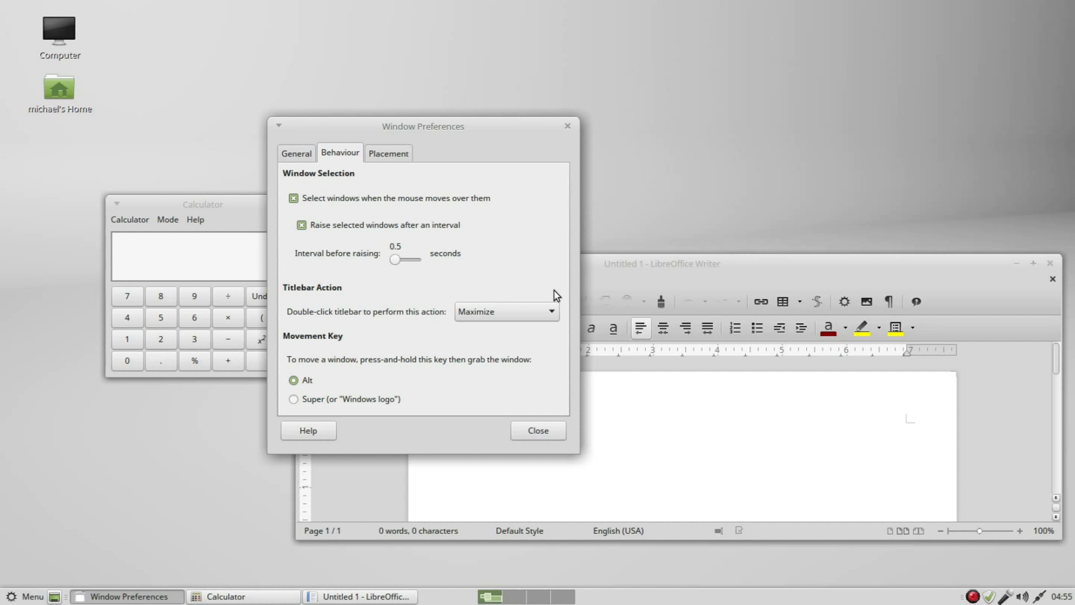
Step: Test hover raising by moving Window Preferences over Writer, switching between the two windows, and returning Window Preferences to its earlier position
{"action": "left_click_drag", "start_coordinate": [443, 129], "coordinate": [499, 242]}
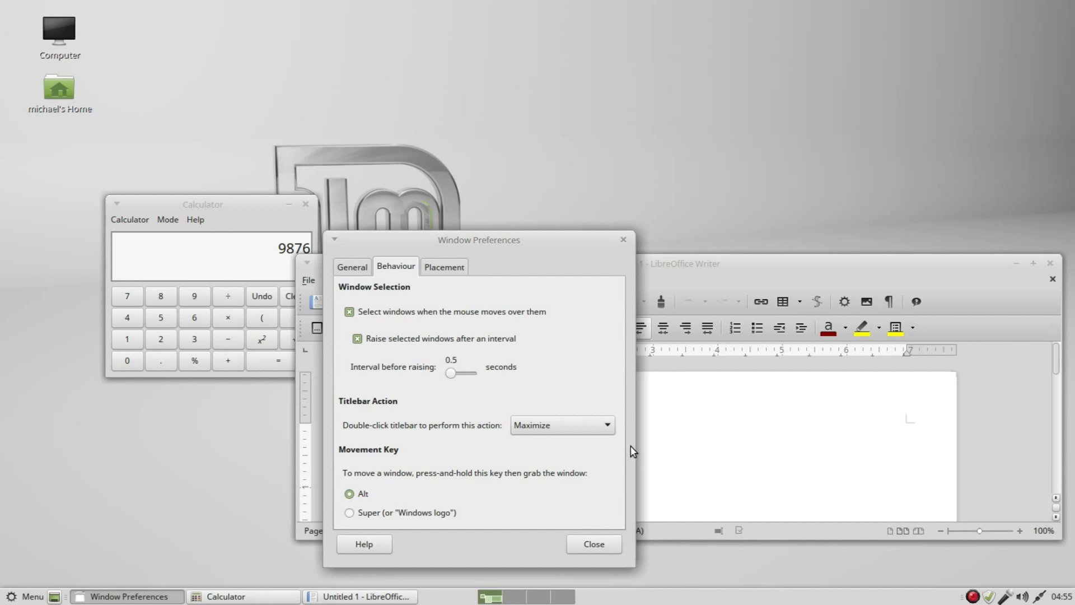
{"action": "mouse_move", "coordinate": [704, 442]}
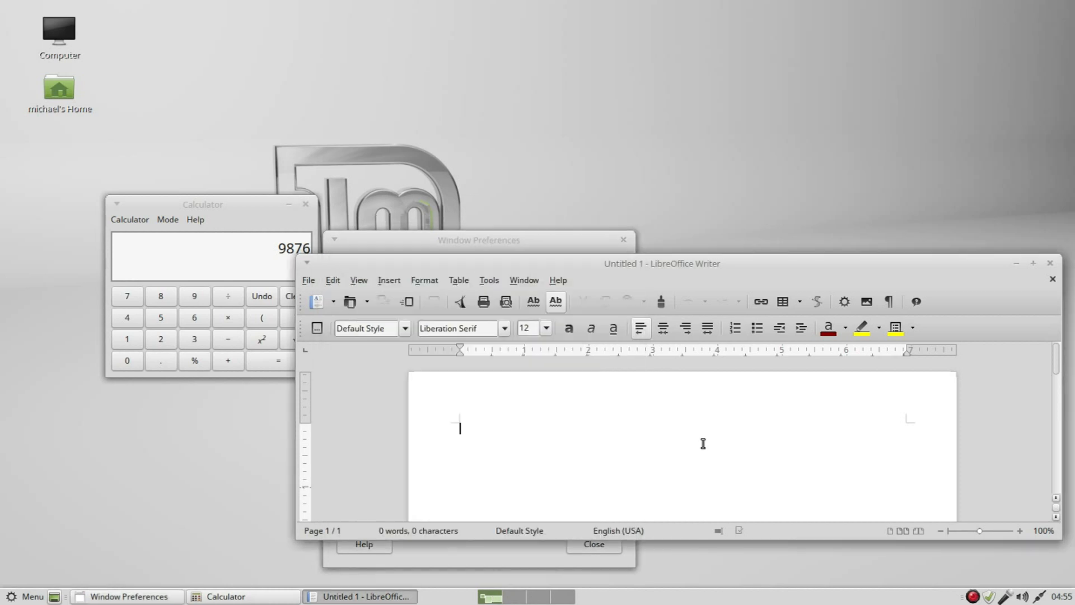
{"action": "left_click", "coordinate": [526, 244]}
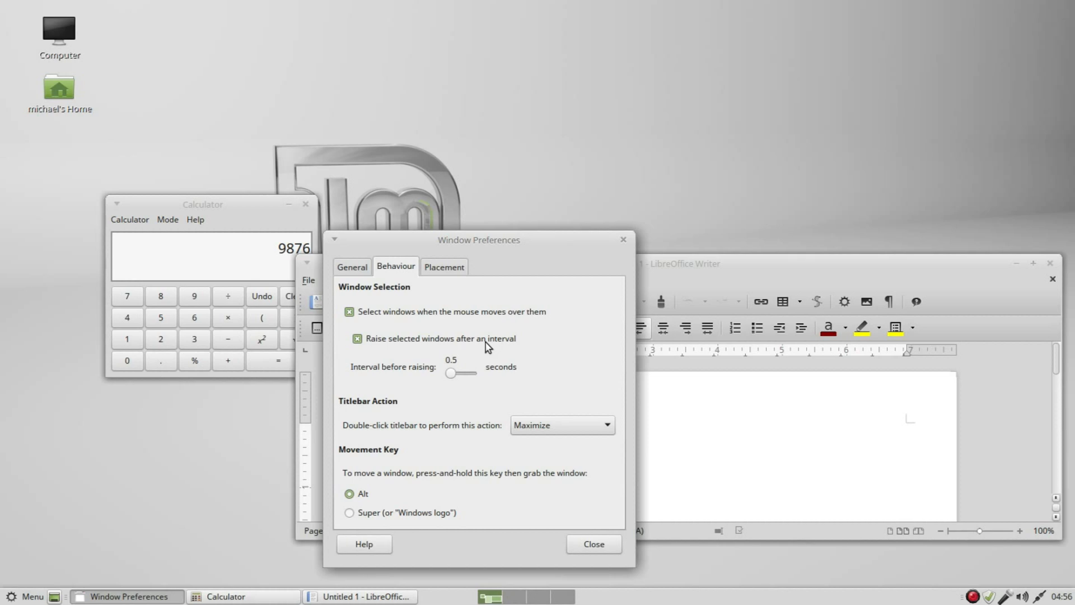
{"action": "left_click_drag", "start_coordinate": [477, 235], "coordinate": [423, 121]}
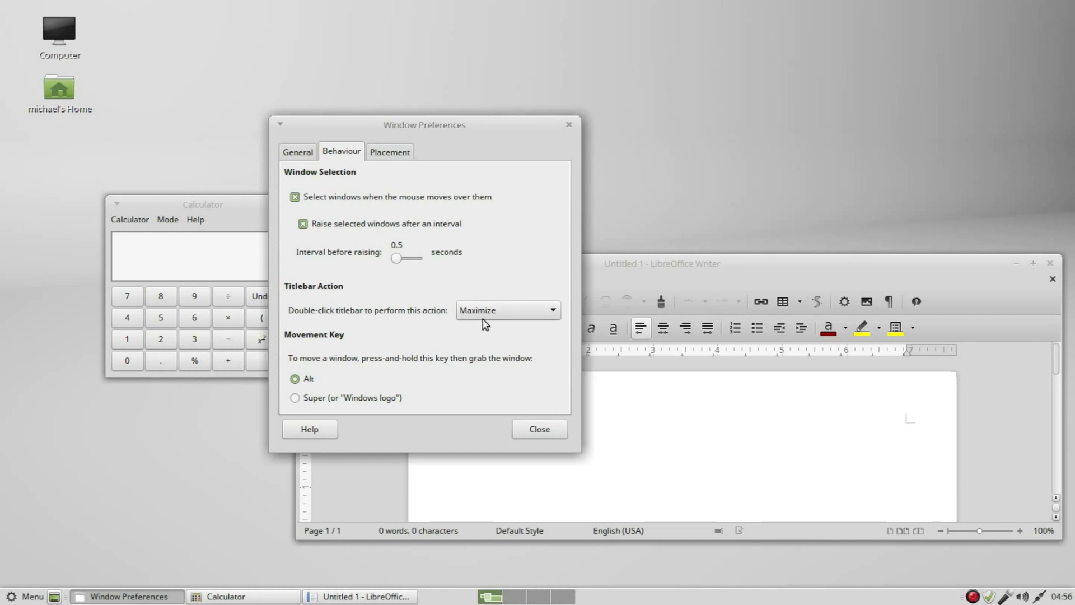
Step: Choose Maximize as the double-click titlebar action and test it by maximizing and restoring the Writer window
{"action": "left_click", "coordinate": [532, 317]}
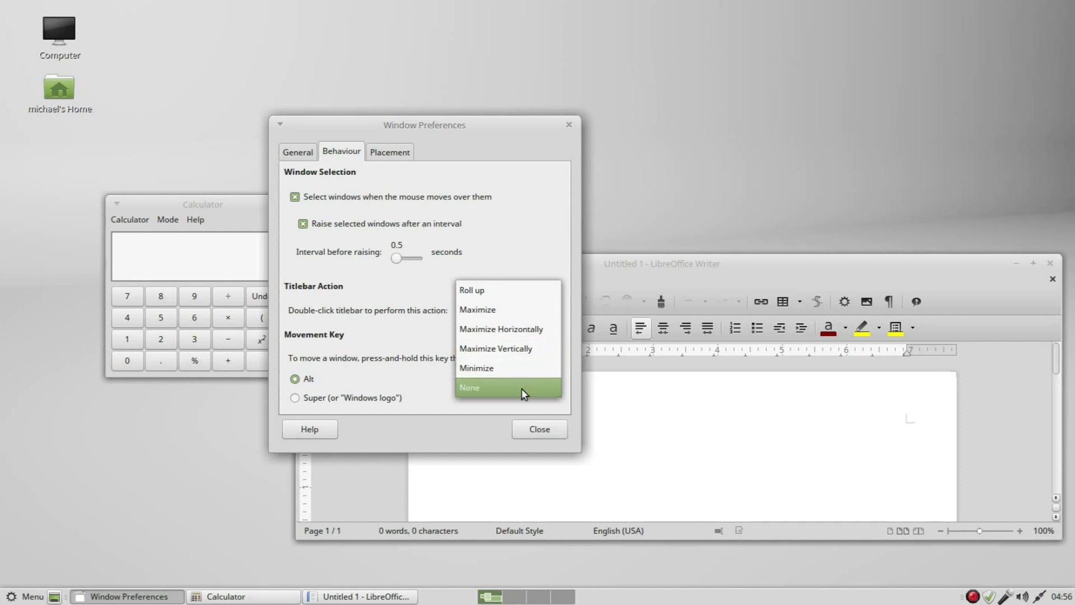
{"action": "left_click", "coordinate": [496, 312]}
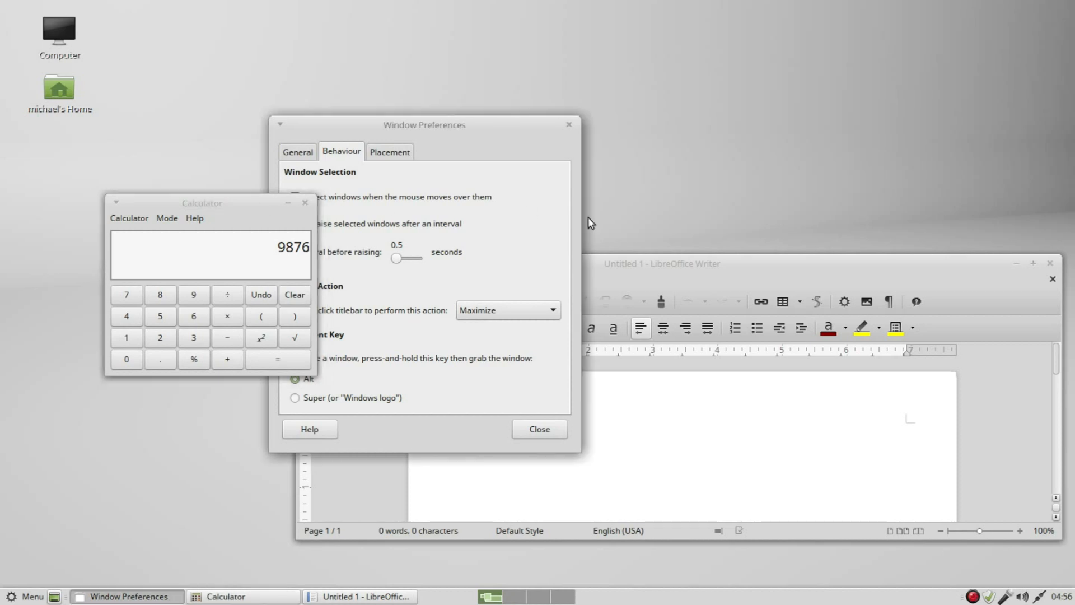
{"action": "mouse_move", "coordinate": [725, 264]}
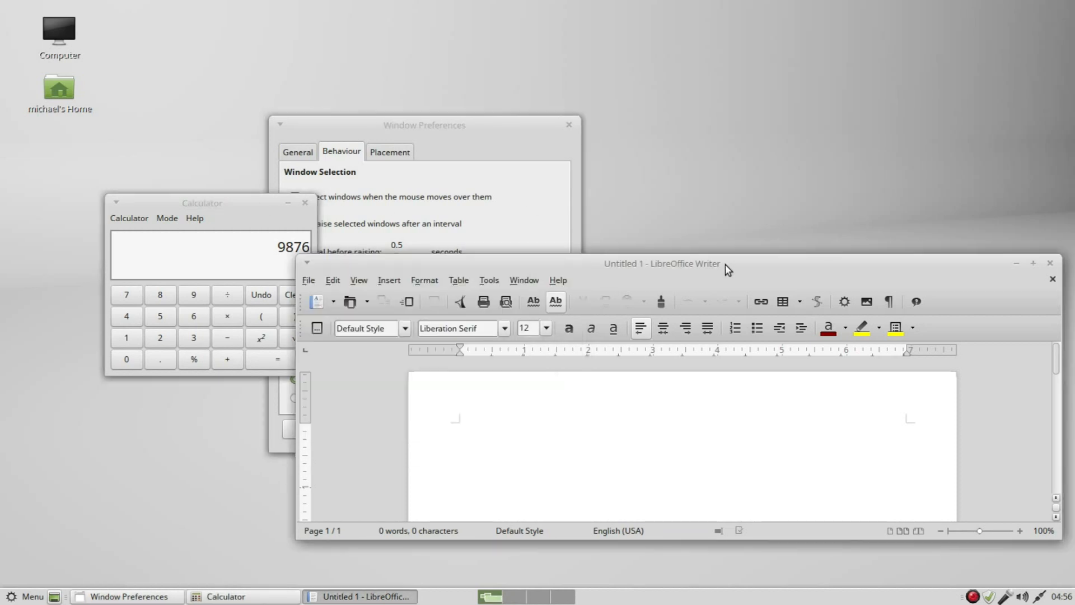
{"action": "double_click", "coordinate": [724, 264]}
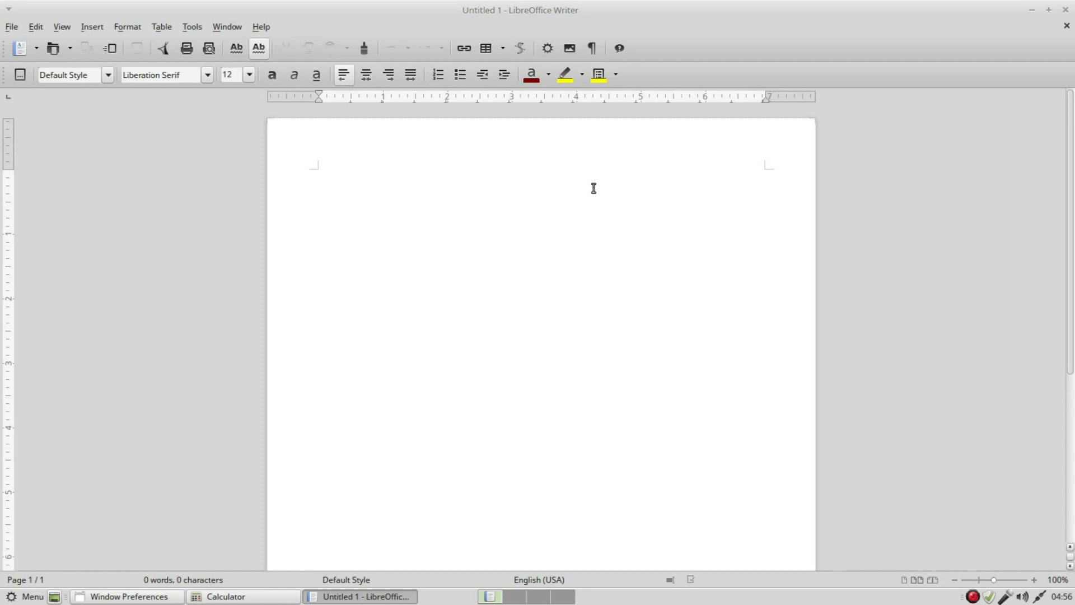
{"action": "double_click", "coordinate": [507, 14]}
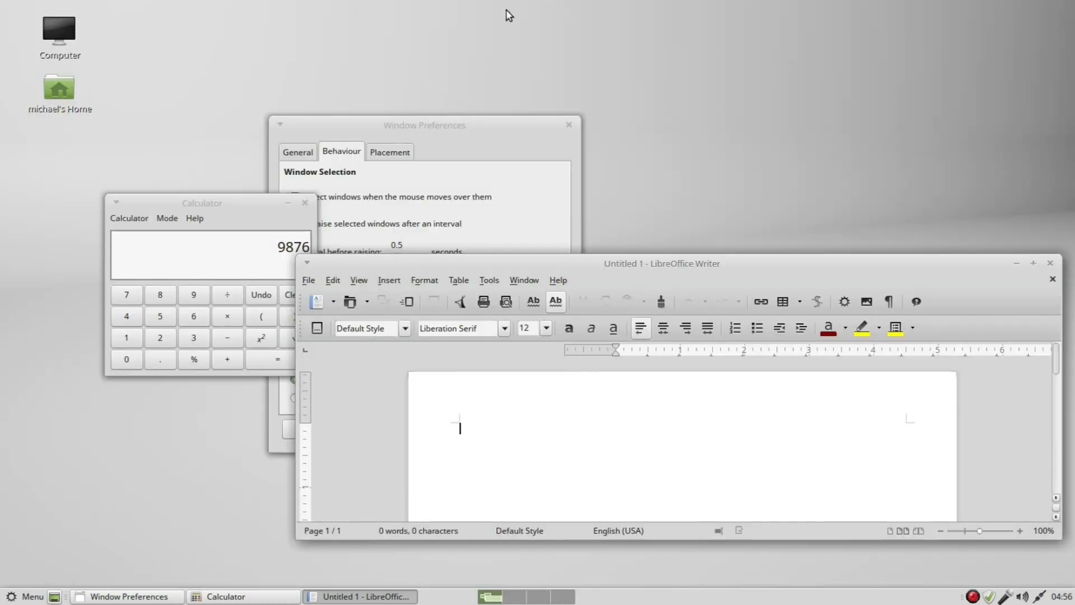
Step: Set the double-click titlebar action to Roll up and use it to roll up the Window Preferences and Writer windows
{"action": "mouse_move", "coordinate": [459, 132]}
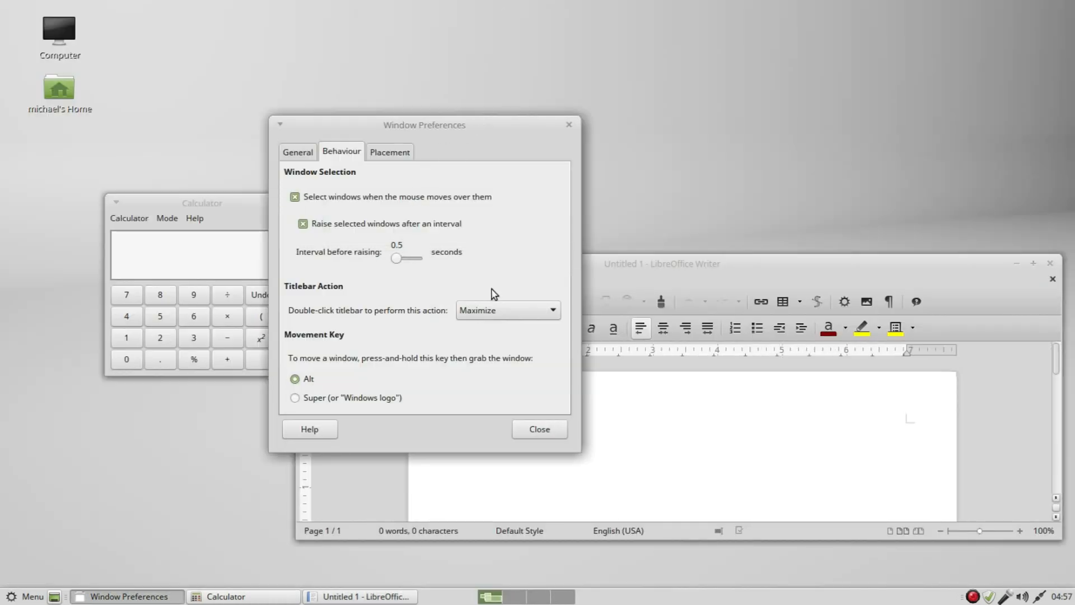
{"action": "left_click", "coordinate": [537, 313]}
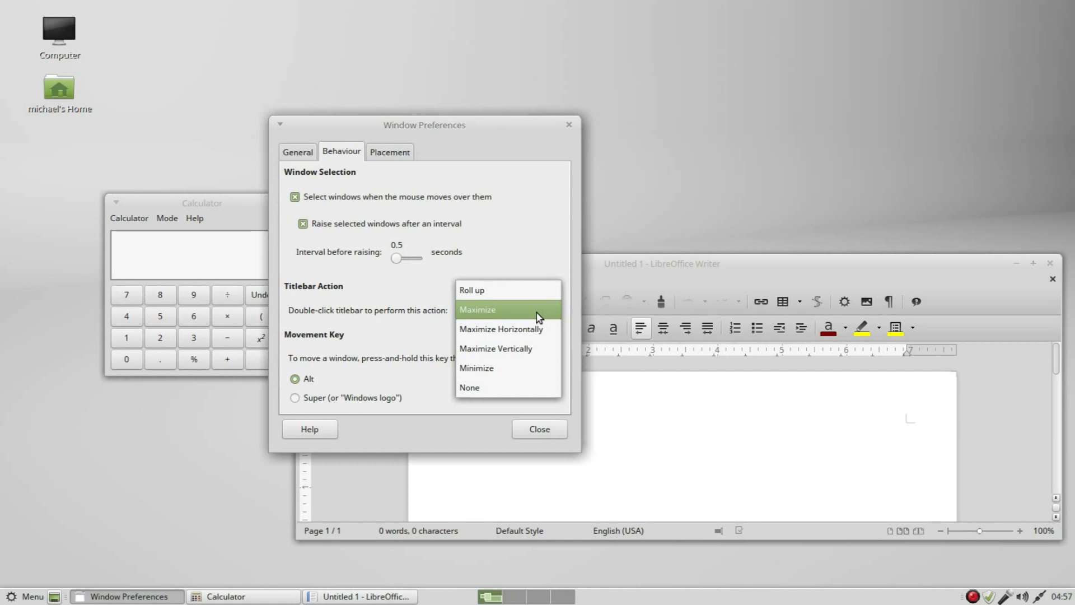
{"action": "left_click", "coordinate": [491, 290]}
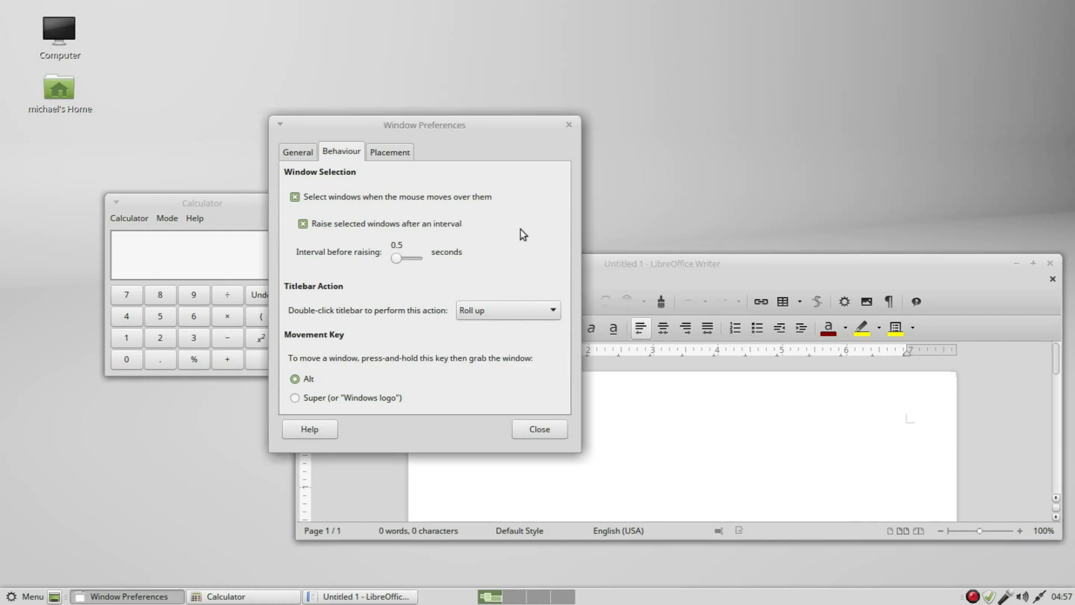
{"action": "double_click", "coordinate": [430, 127]}
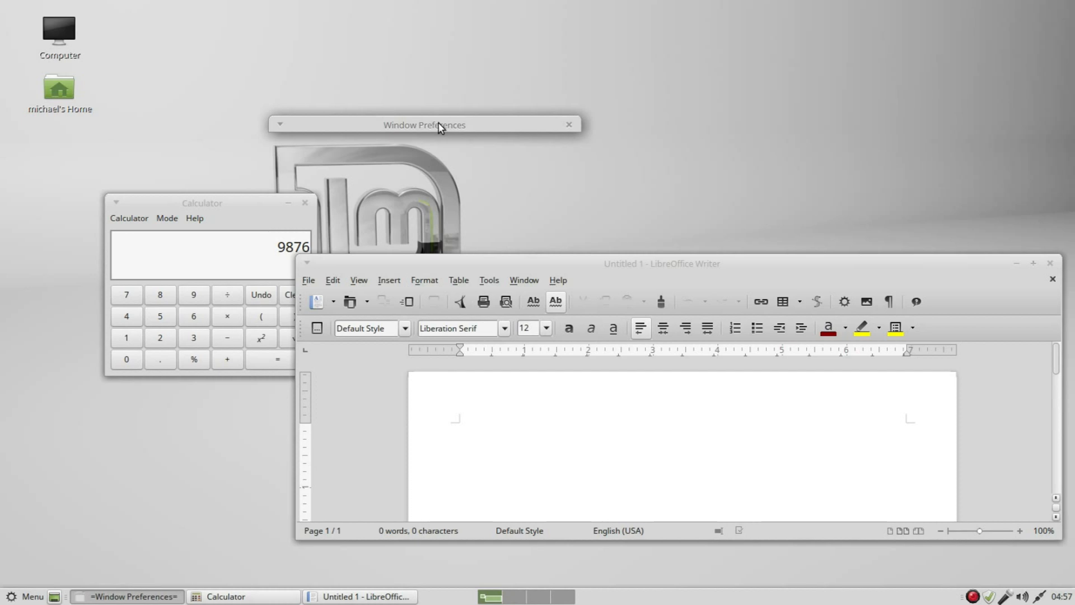
{"action": "left_click", "coordinate": [667, 267]}
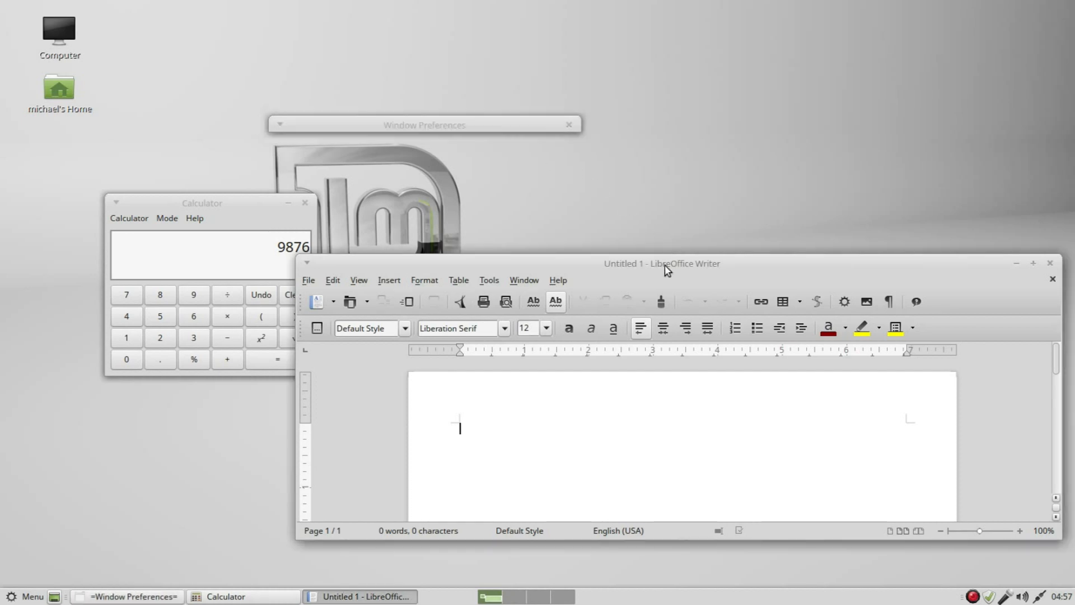
{"action": "double_click", "coordinate": [665, 266]}
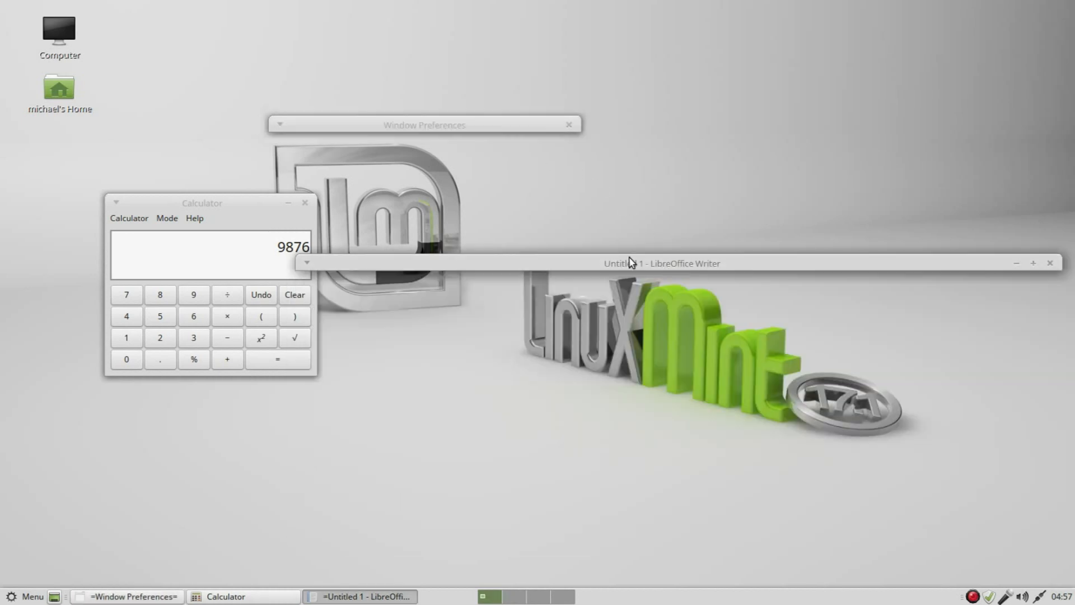
Step: Roll up Calculator and gather the three rolled-up title bars near the upper edge of the desktop
{"action": "left_click", "coordinate": [207, 202]}
{"action": "double_click", "coordinate": [205, 200]}
{"action": "left_click_drag", "start_coordinate": [205, 200], "coordinate": [187, 25]}
{"action": "left_click", "coordinate": [450, 131]}
{"action": "left_click_drag", "start_coordinate": [451, 133], "coordinate": [489, 48]}
{"action": "left_click_drag", "start_coordinate": [610, 291], "coordinate": [604, 88]}
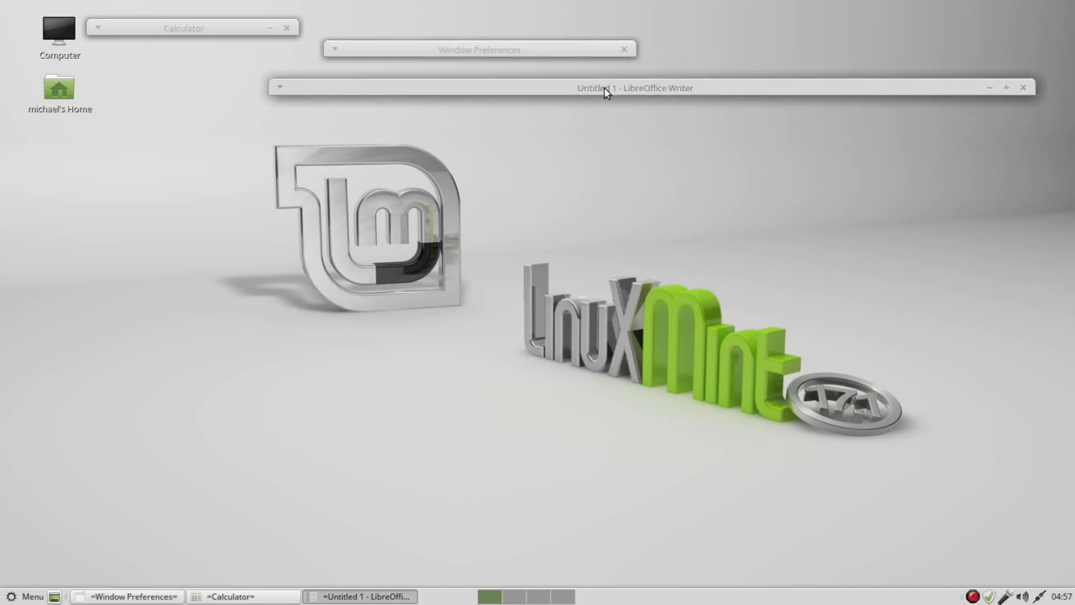
Step: Unroll the Writer, Window Preferences and Calculator windows through their title bars
{"action": "double_click", "coordinate": [603, 87]}
{"action": "left_click", "coordinate": [495, 49]}
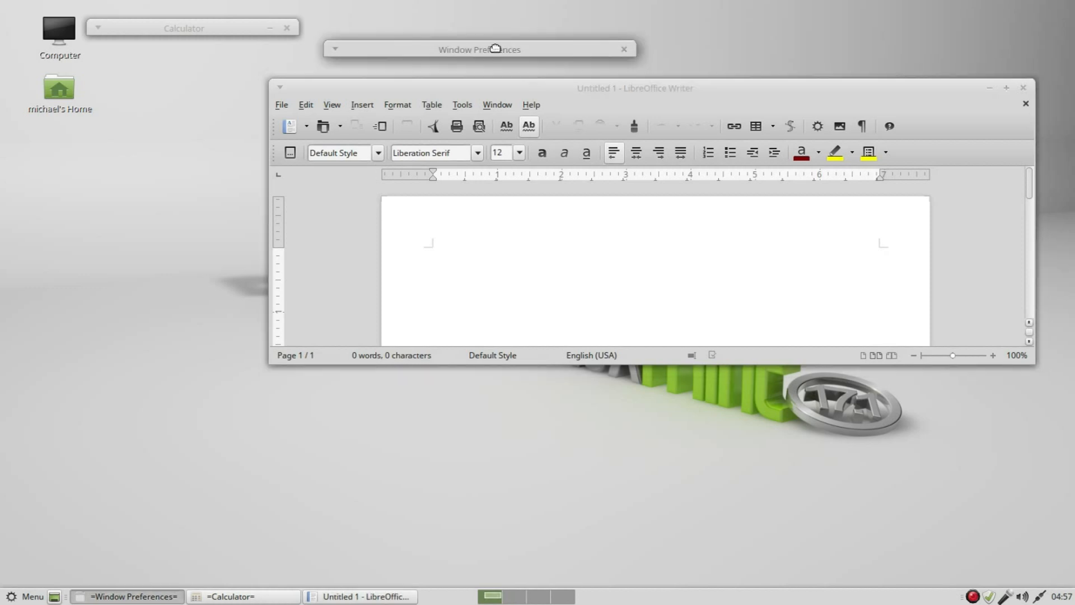
{"action": "double_click", "coordinate": [496, 48]}
{"action": "double_click", "coordinate": [179, 31]}
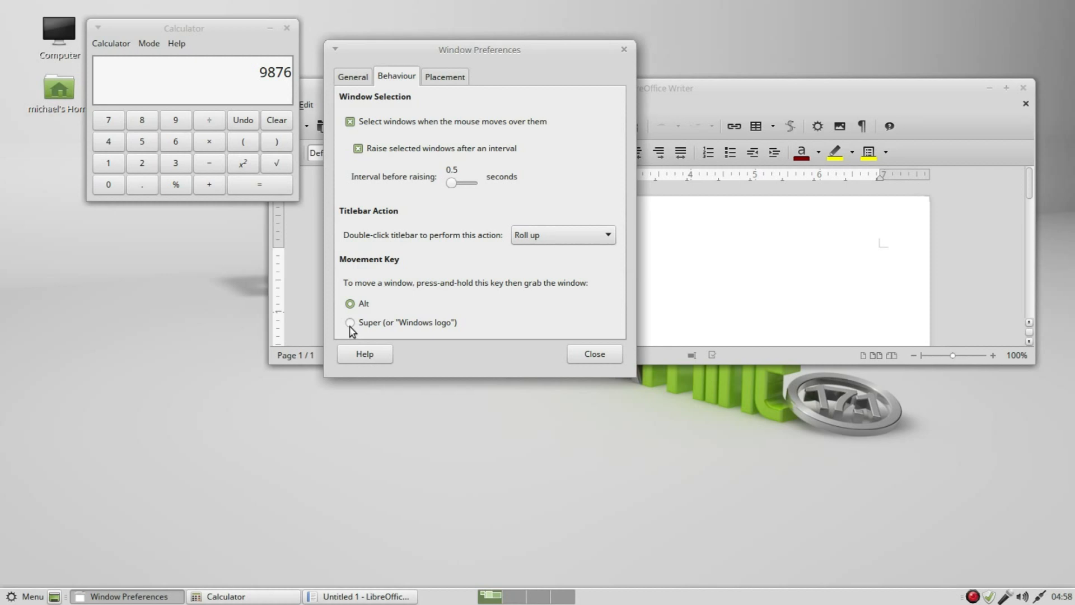
Step: Check what the Super key opens, and move Window Preferences by its title bar and by its interior using the Alt movement key
{"action": "key", "text": "super"}
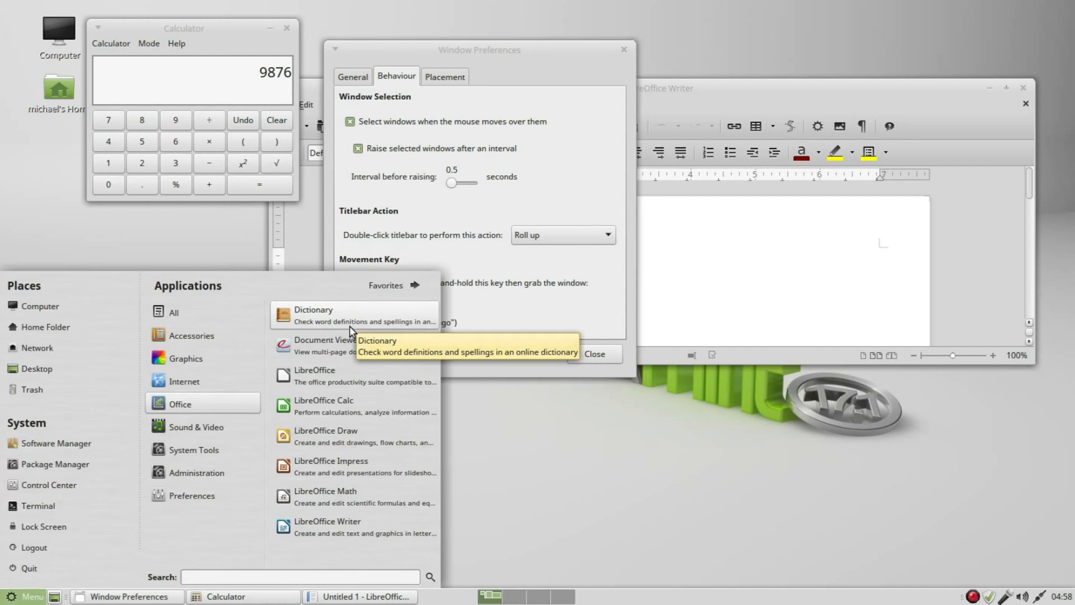
{"action": "key", "text": "super"}
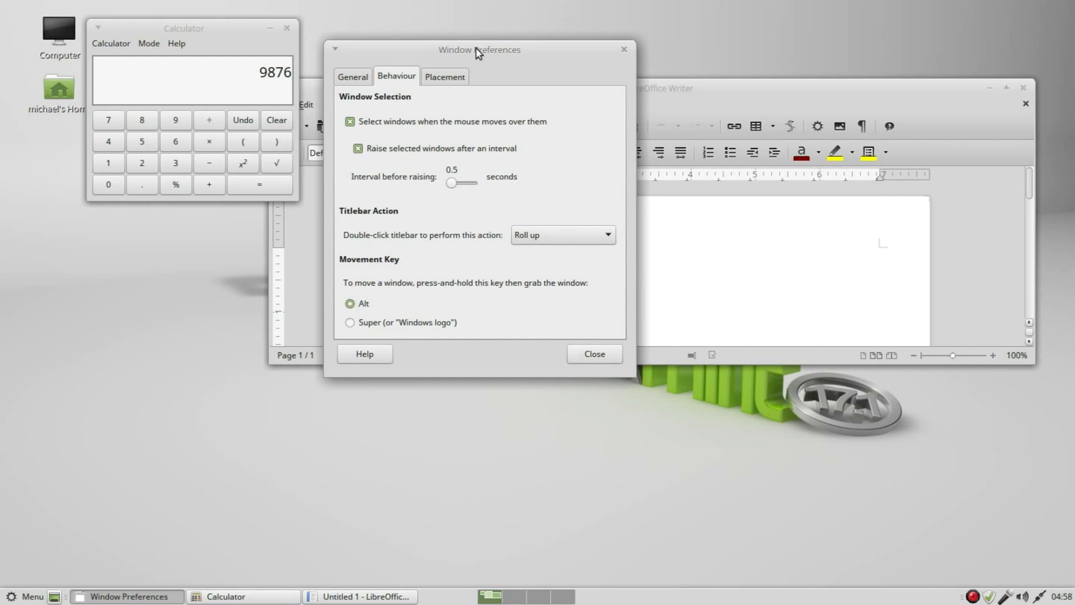
{"action": "left_click_drag", "start_coordinate": [479, 53], "coordinate": [494, 35]}
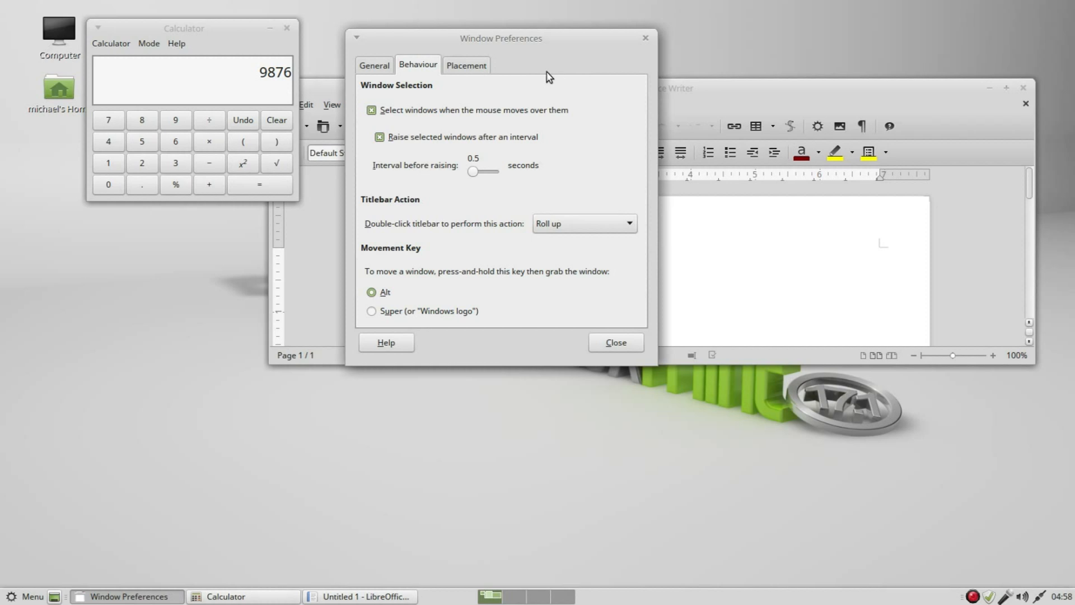
{"action": "left_click_drag", "start_coordinate": [546, 75], "coordinate": [603, 82]}
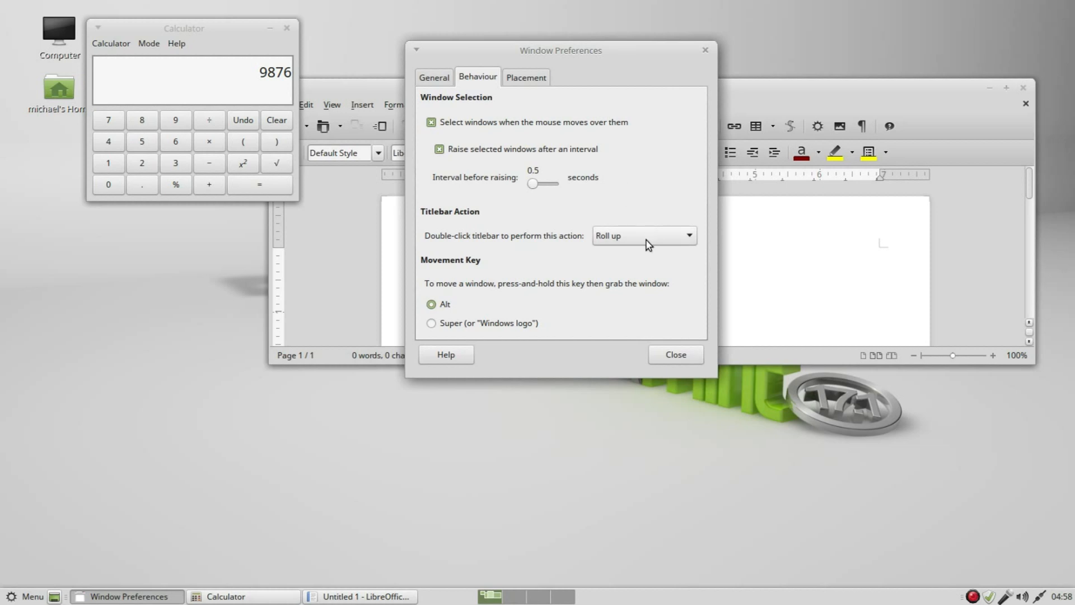
{"action": "left_click_drag", "start_coordinate": [643, 242], "coordinate": [617, 270]}
{"action": "left_click_drag", "start_coordinate": [651, 392], "coordinate": [603, 376]}
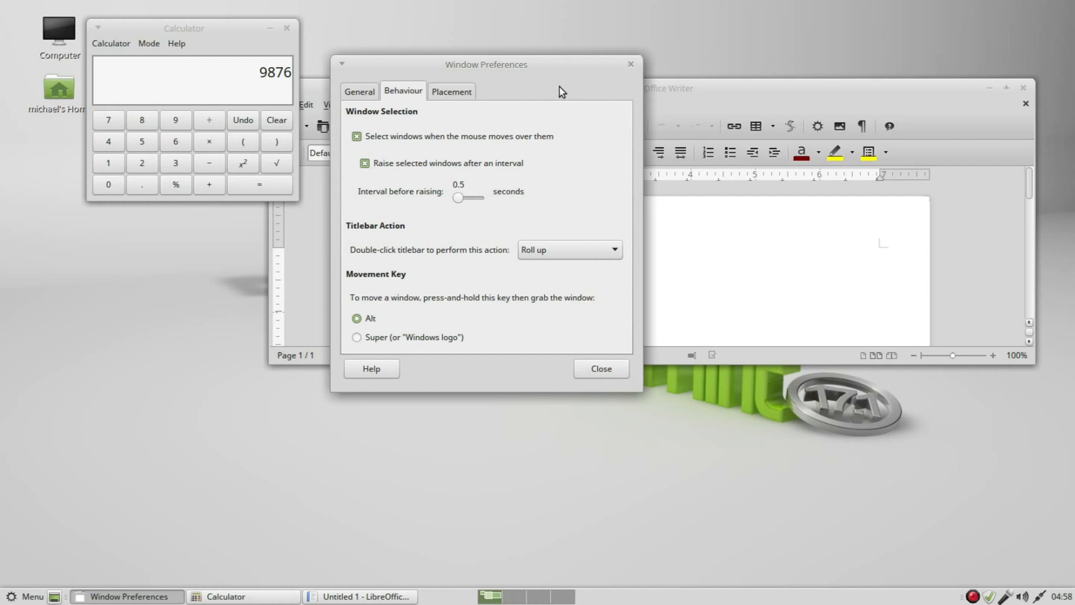
Step: Show the window placement settings and switch Center new windows on and back off
{"action": "left_click", "coordinate": [455, 95]}
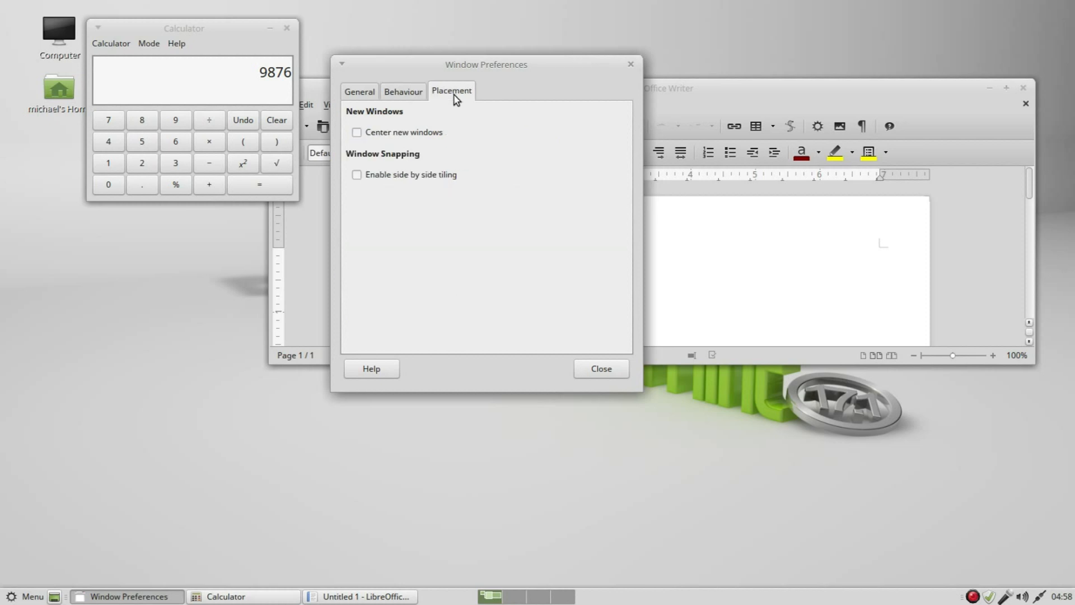
{"action": "left_click", "coordinate": [361, 137]}
{"action": "left_click", "coordinate": [360, 133]}
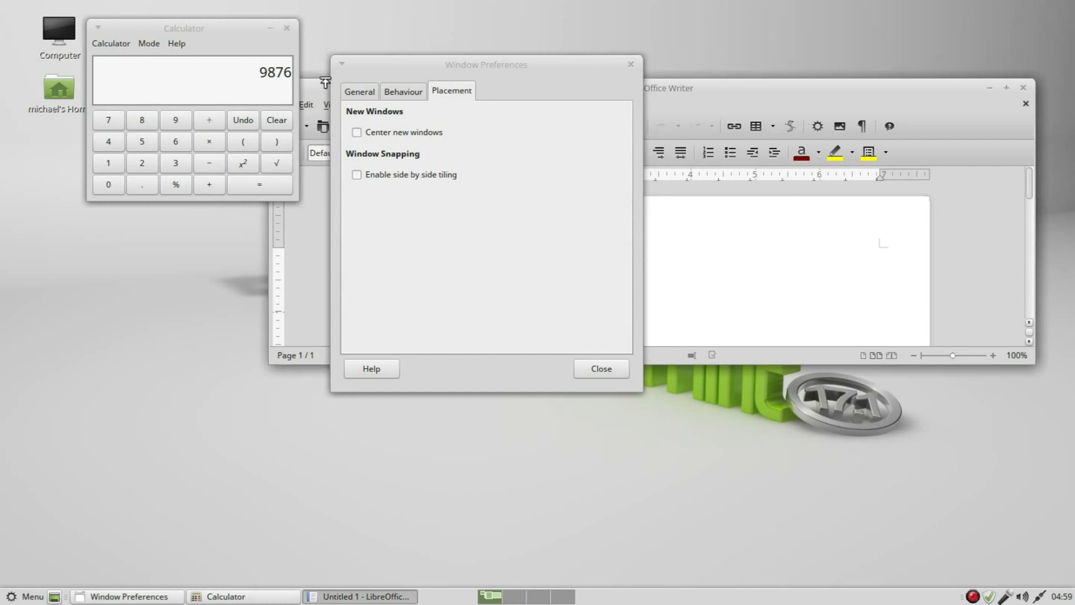
Step: Close Calculator, relaunch it with new-window centering off to check its placement, and close it again
{"action": "left_click", "coordinate": [287, 29]}
{"action": "left_click", "coordinate": [28, 597]}
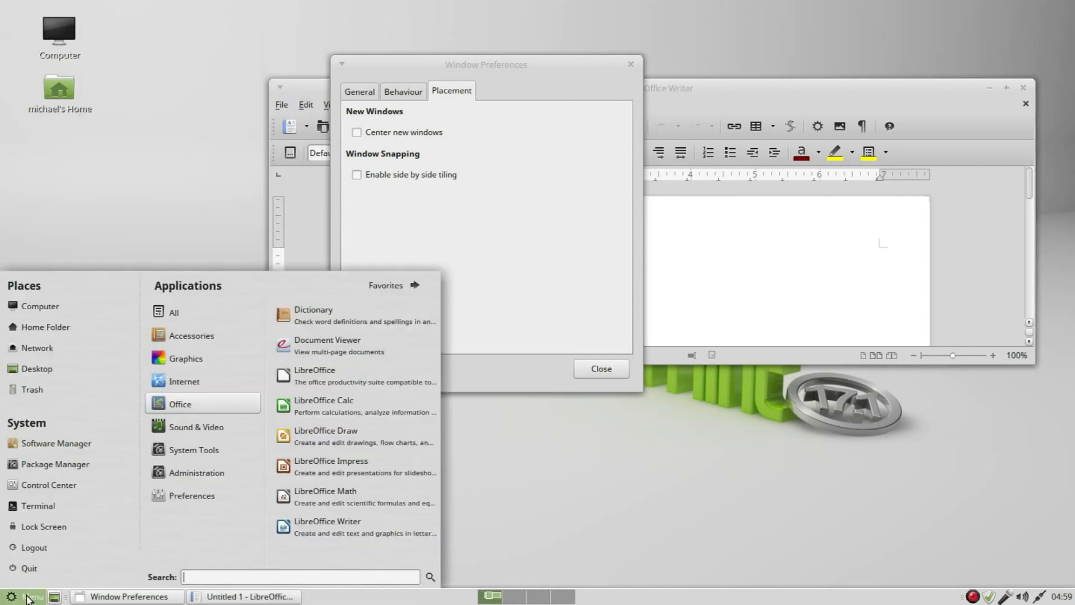
{"action": "mouse_move", "coordinate": [174, 338]}
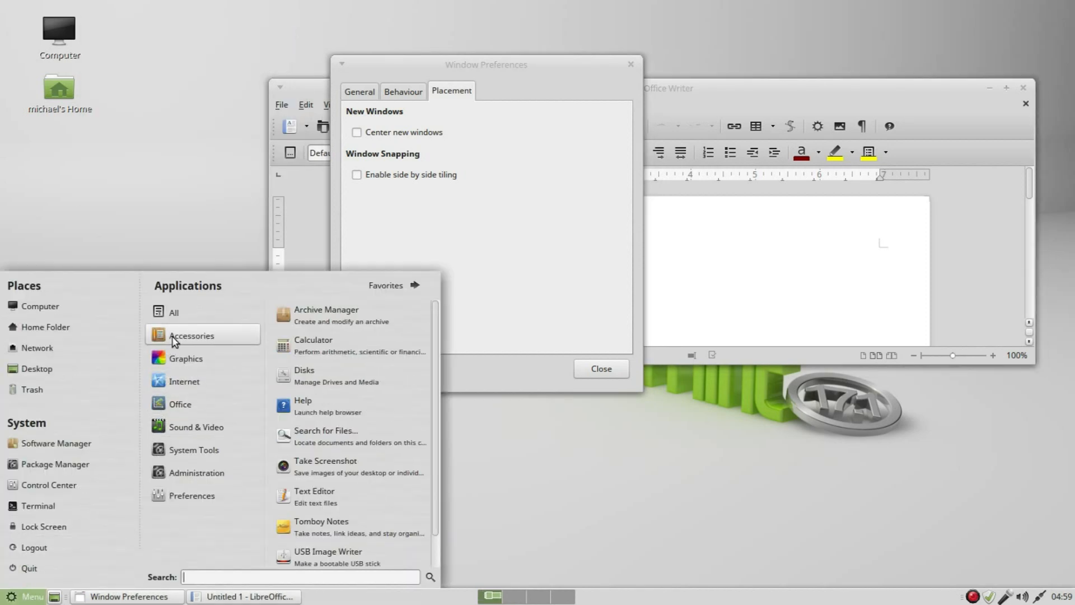
{"action": "left_click", "coordinate": [329, 343]}
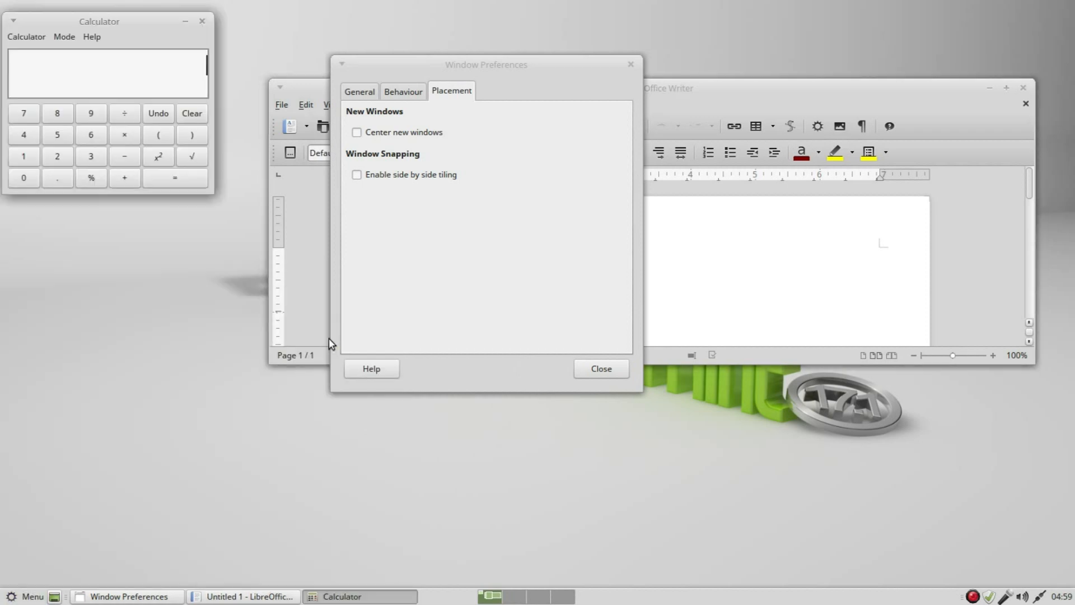
{"action": "left_click", "coordinate": [203, 21]}
Step: Try Center new windows by enabling it and launching Calculator, and close Calculator and disable the option again
{"action": "left_click", "coordinate": [357, 133]}
{"action": "left_click", "coordinate": [34, 598]}
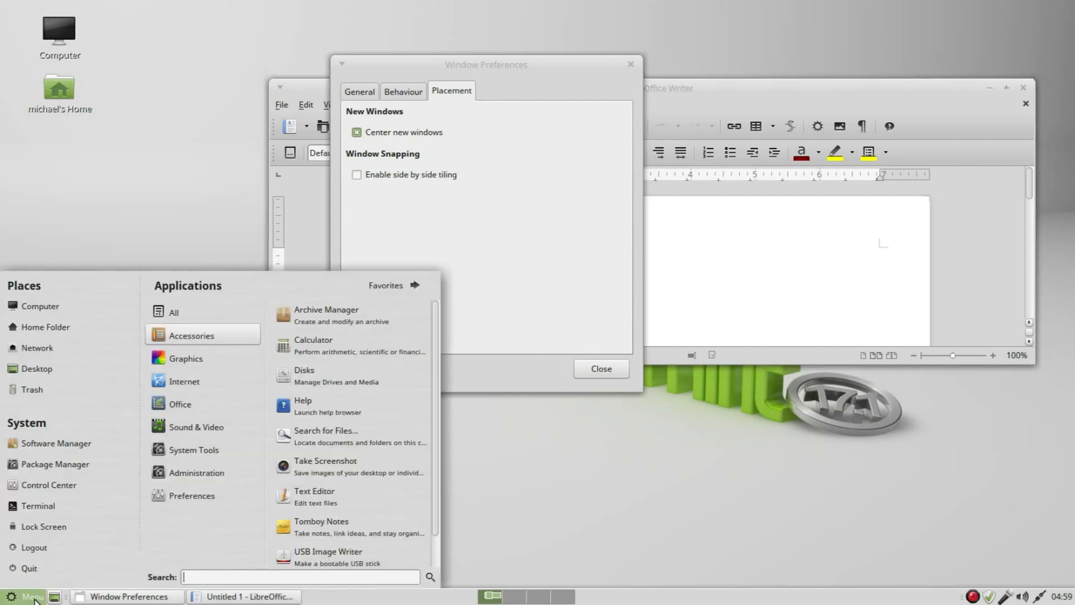
{"action": "left_click", "coordinate": [318, 344]}
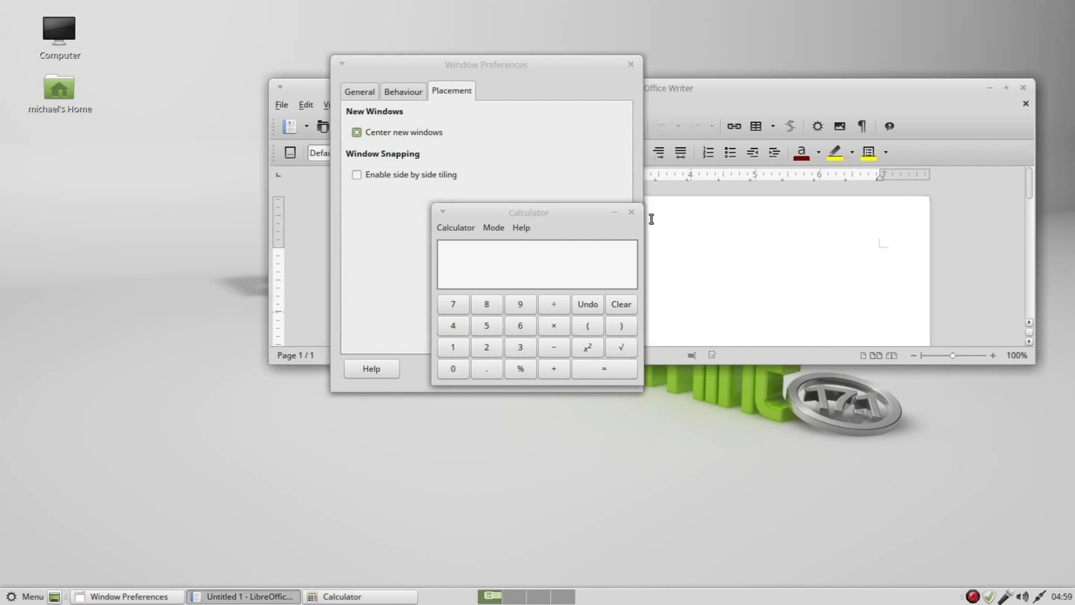
{"action": "left_click", "coordinate": [631, 213]}
{"action": "left_click", "coordinate": [357, 133]}
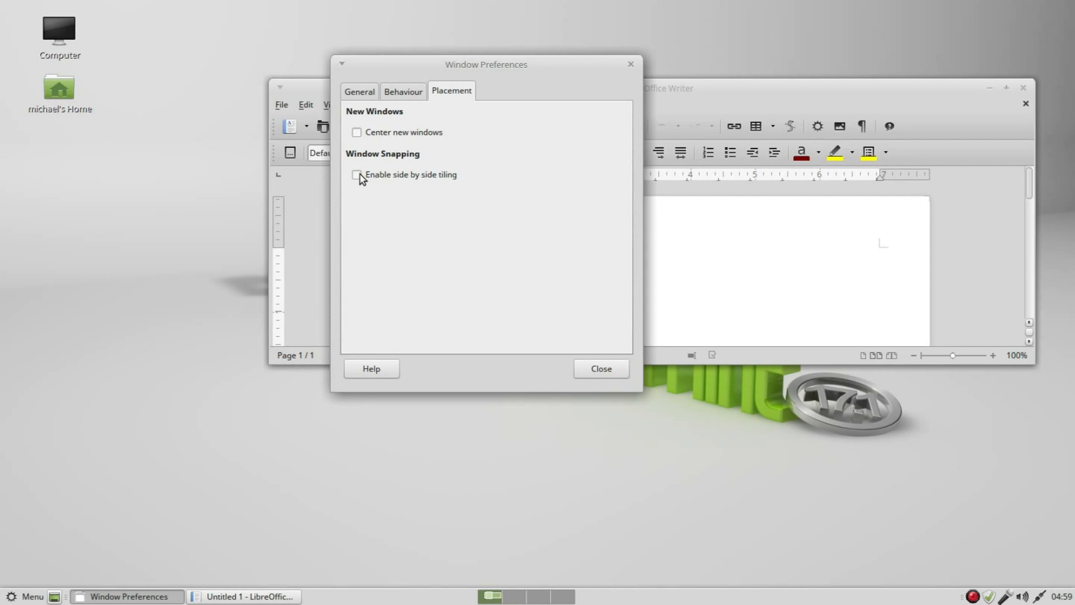
Step: Move the Writer window lower on the desktop with side by side tiling off and return to Window Preferences
{"action": "left_click", "coordinate": [673, 94]}
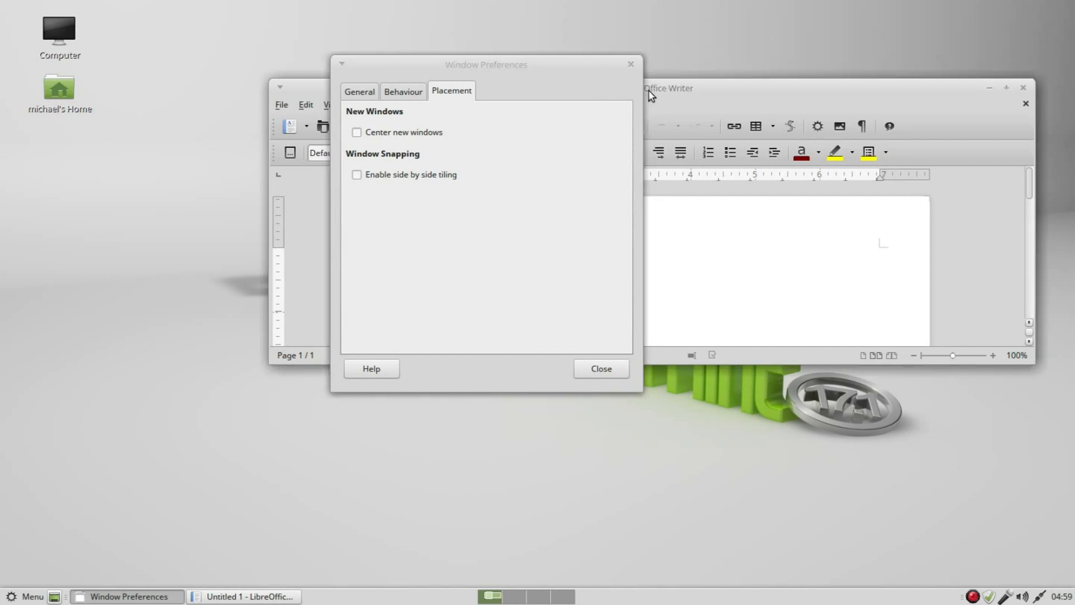
{"action": "left_click_drag", "start_coordinate": [670, 90], "coordinate": [689, 179]}
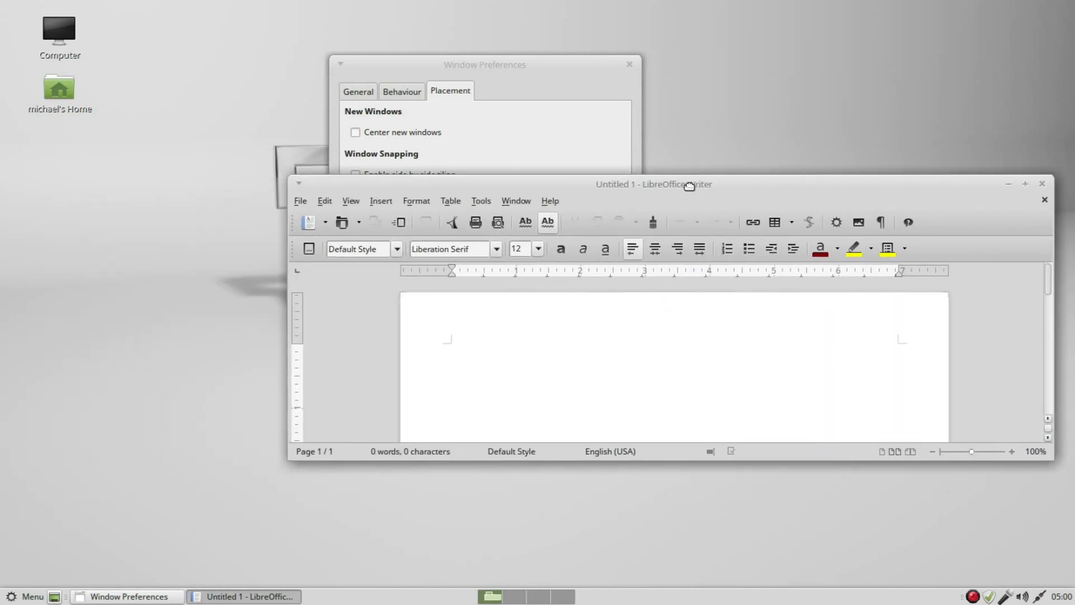
{"action": "left_click", "coordinate": [476, 69]}
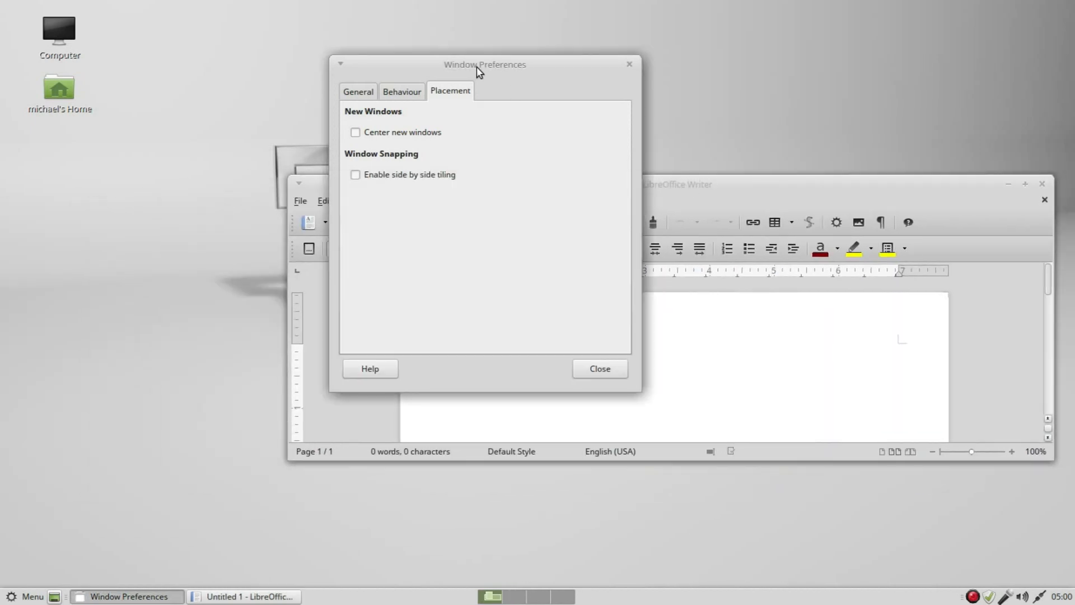
Step: Enable side by side tiling and snap the Writer window to the top edge of the desktop to maximize it
{"action": "left_click", "coordinate": [356, 175]}
{"action": "left_click", "coordinate": [652, 185]}
{"action": "left_click_drag", "start_coordinate": [699, 188], "coordinate": [537, 3]}
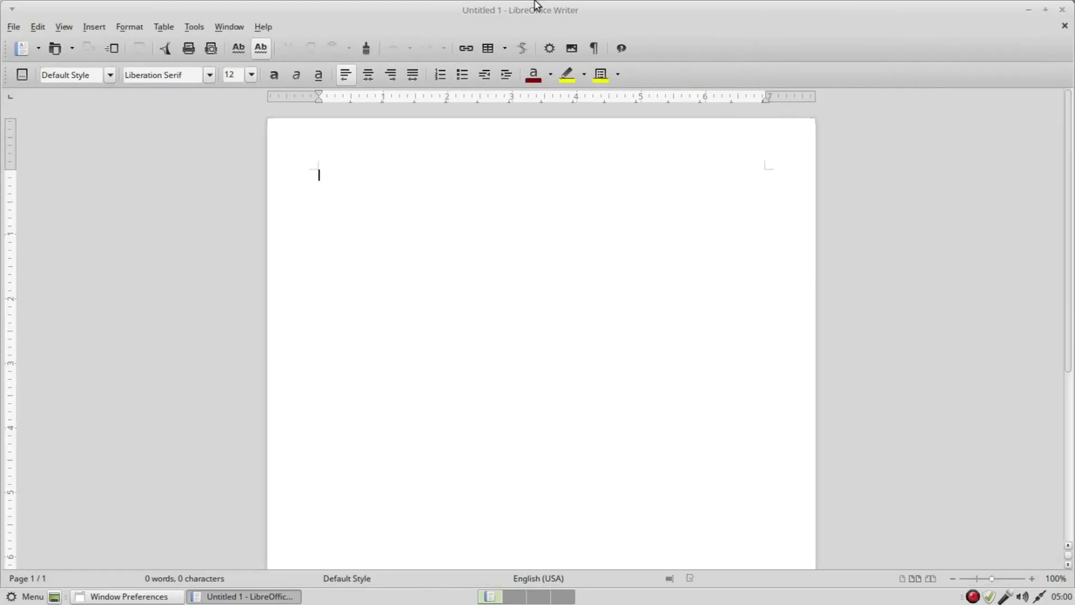
Step: Unmaximize the Writer window and tile it to the right half of the desktop, with Window Preferences tiled to the left half
{"action": "left_click_drag", "start_coordinate": [528, 14], "coordinate": [526, 187]}
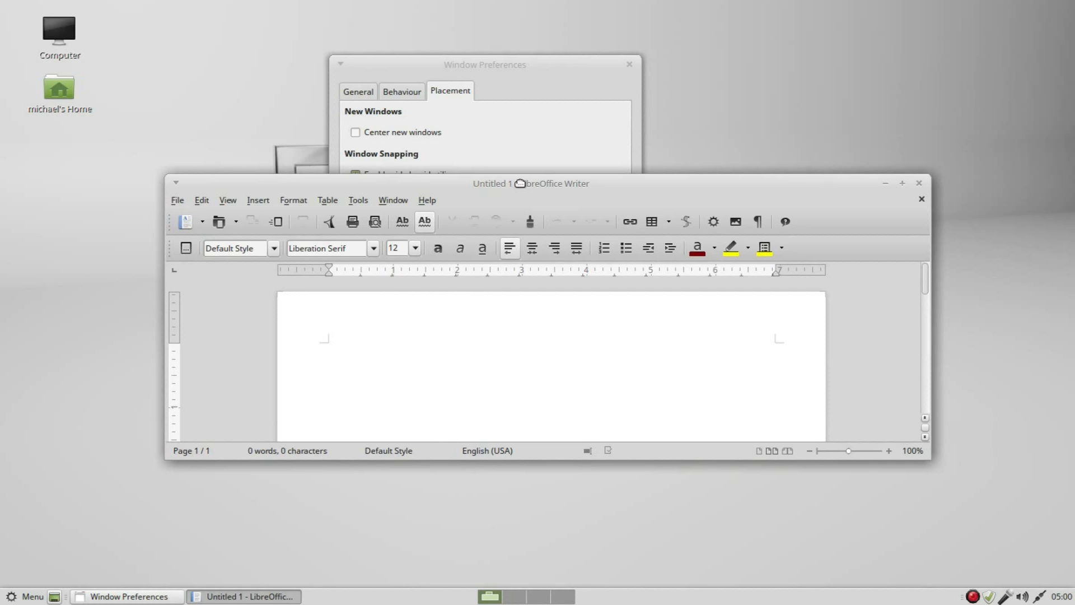
{"action": "left_click_drag", "start_coordinate": [520, 183], "coordinate": [1072, 184]}
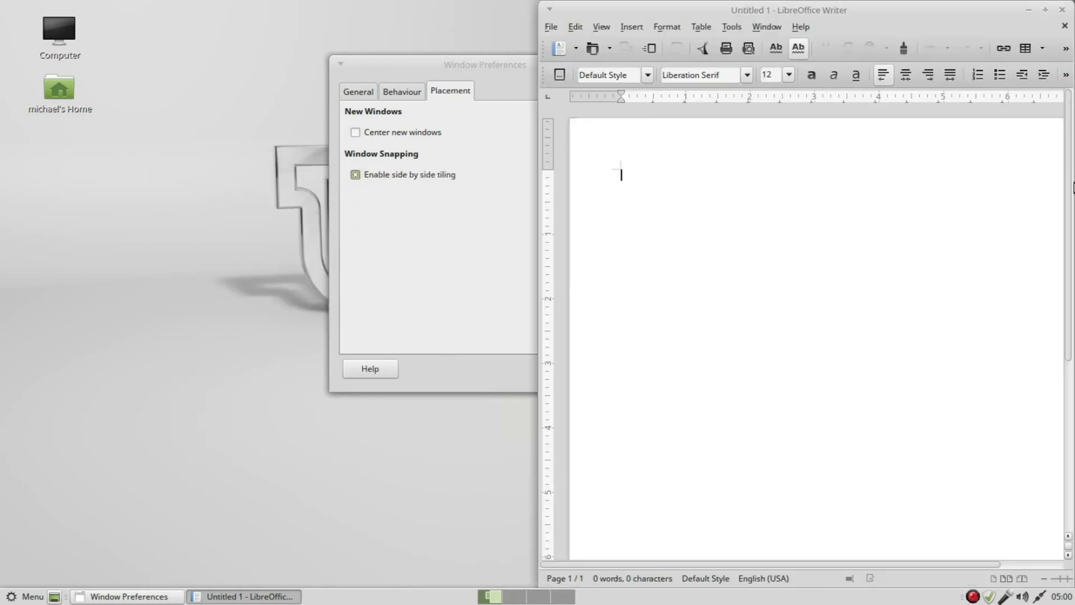
{"action": "left_click", "coordinate": [473, 66]}
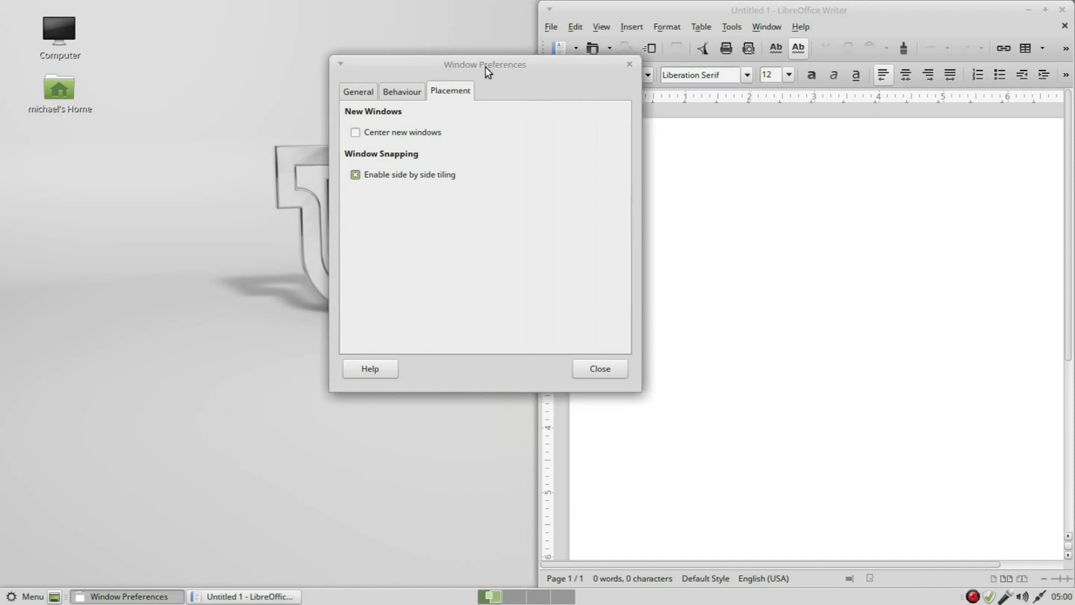
{"action": "left_click_drag", "start_coordinate": [512, 65], "coordinate": [1, 233]}
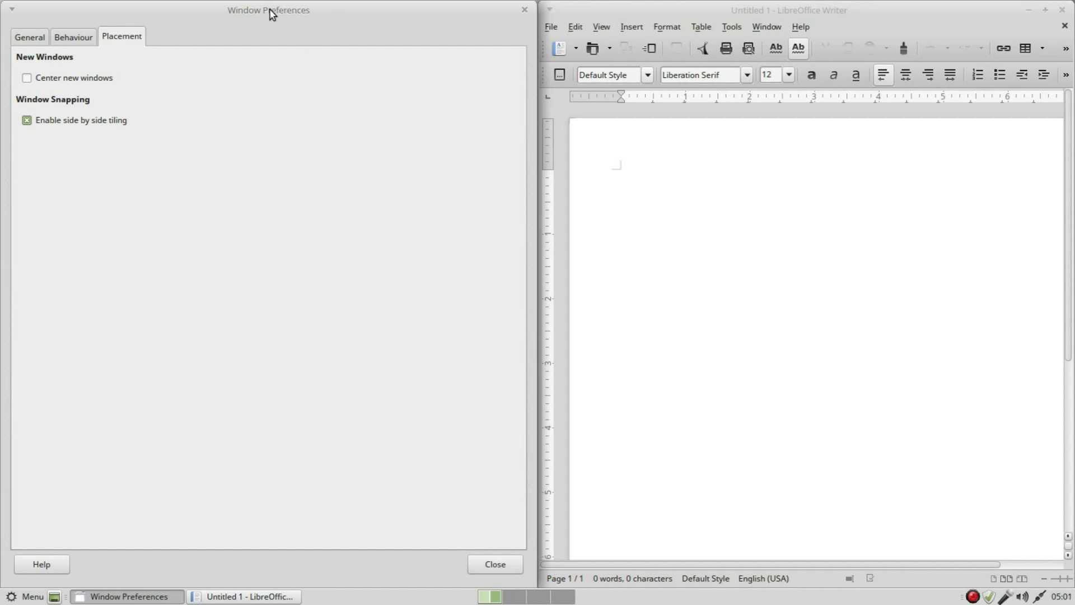
Step: Try Window Preferences maximized and rolled up to its titlebar, and restore it as a floating window over the left half of the desktop
{"action": "left_click_drag", "start_coordinate": [270, 12], "coordinate": [486, 5]}
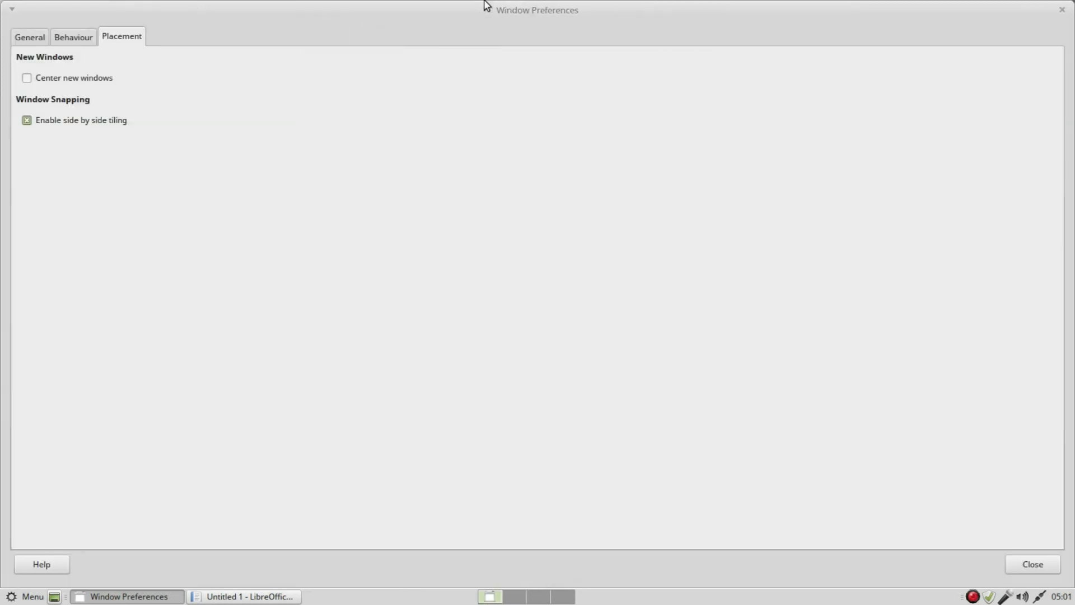
{"action": "double_click", "coordinate": [520, 10]}
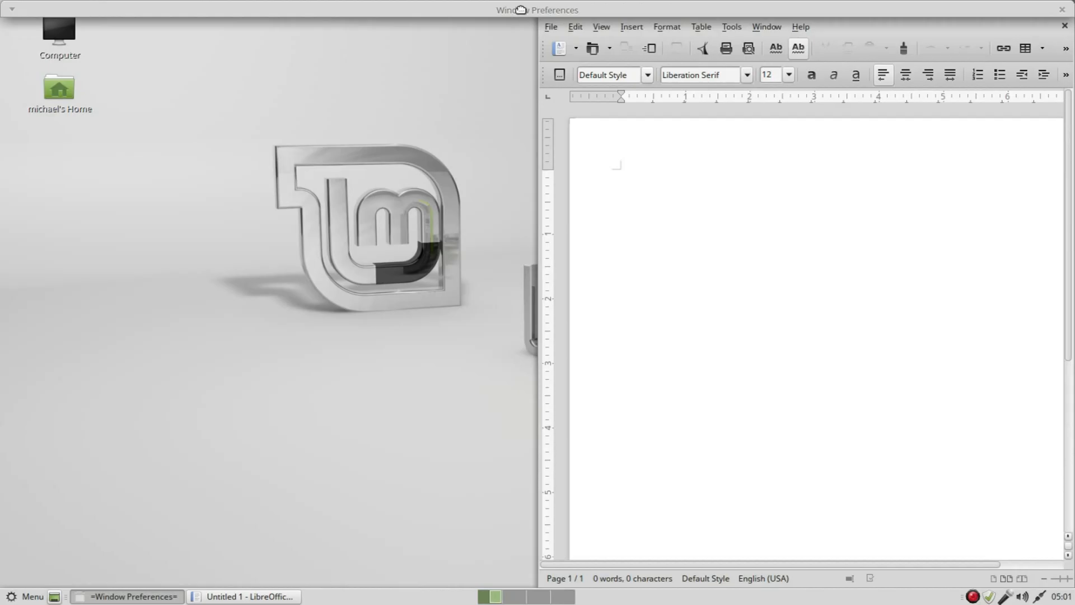
{"action": "double_click", "coordinate": [522, 10]}
{"action": "left_click_drag", "start_coordinate": [524, 12], "coordinate": [235, 116]}
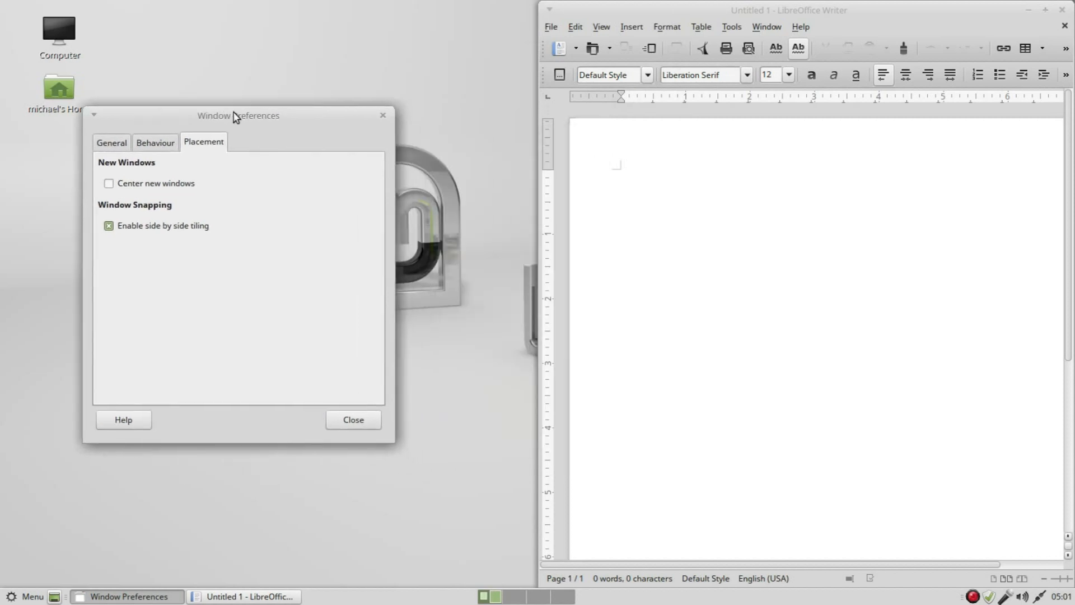